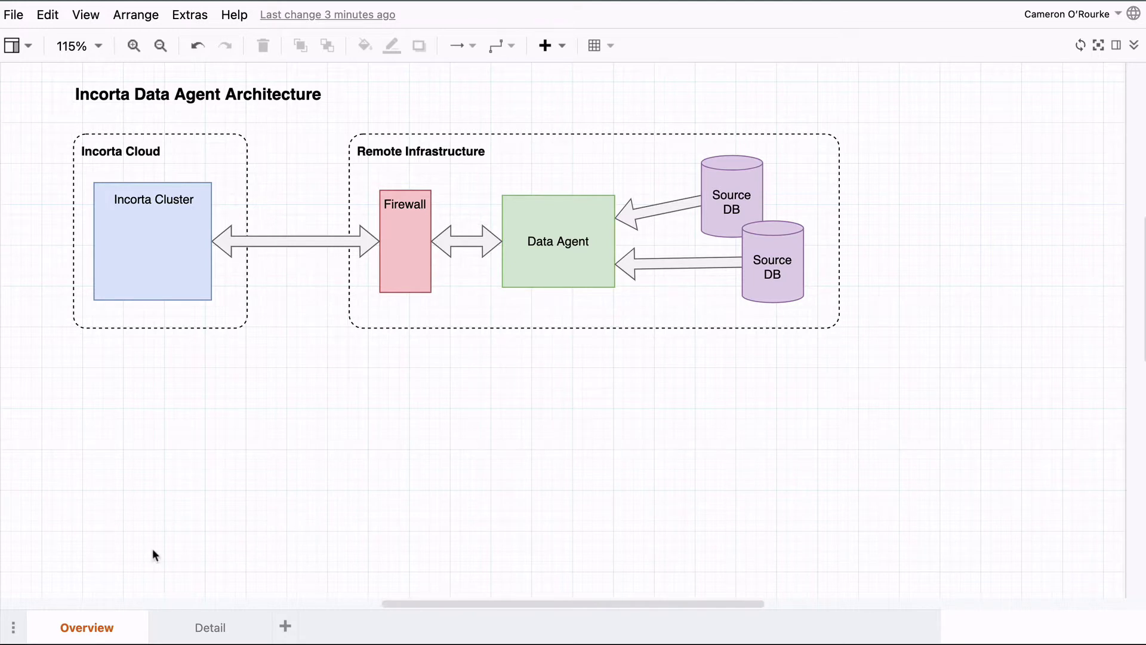
# - Switch draw.io to the Detail page with the expanded data agent architecture diagram
pyautogui.click(209, 626)
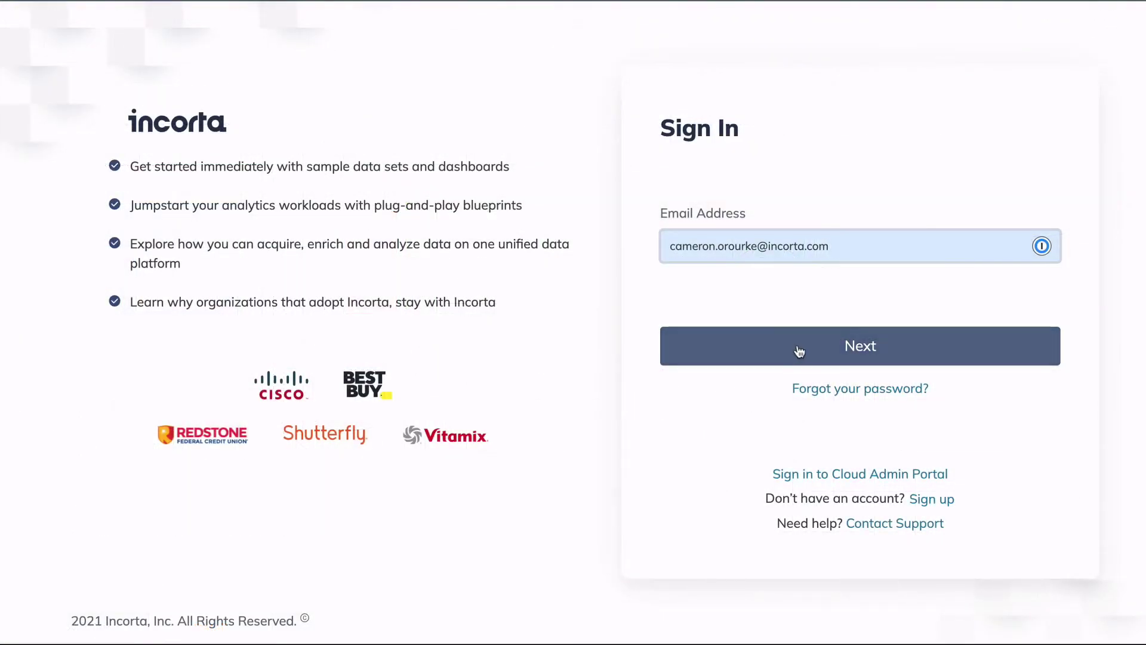
# - Sign in to the Cloud Admin Portal with the account password
pyautogui.click(799, 345)
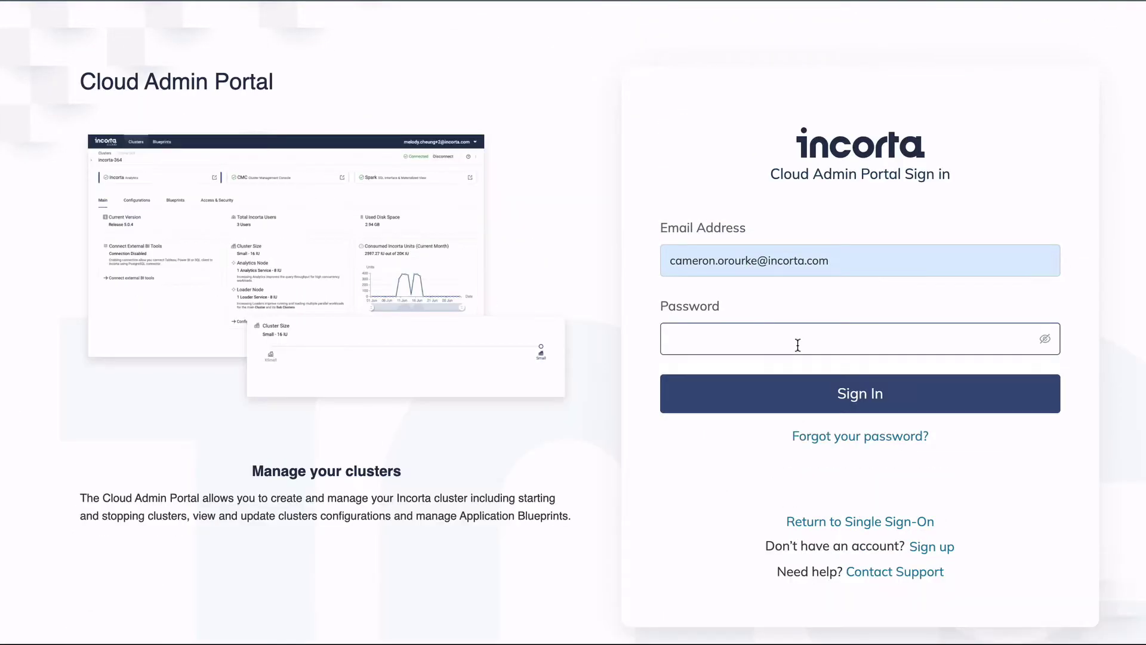
pyautogui.hotkey('ctrl', 'v')
pyautogui.click(790, 391)
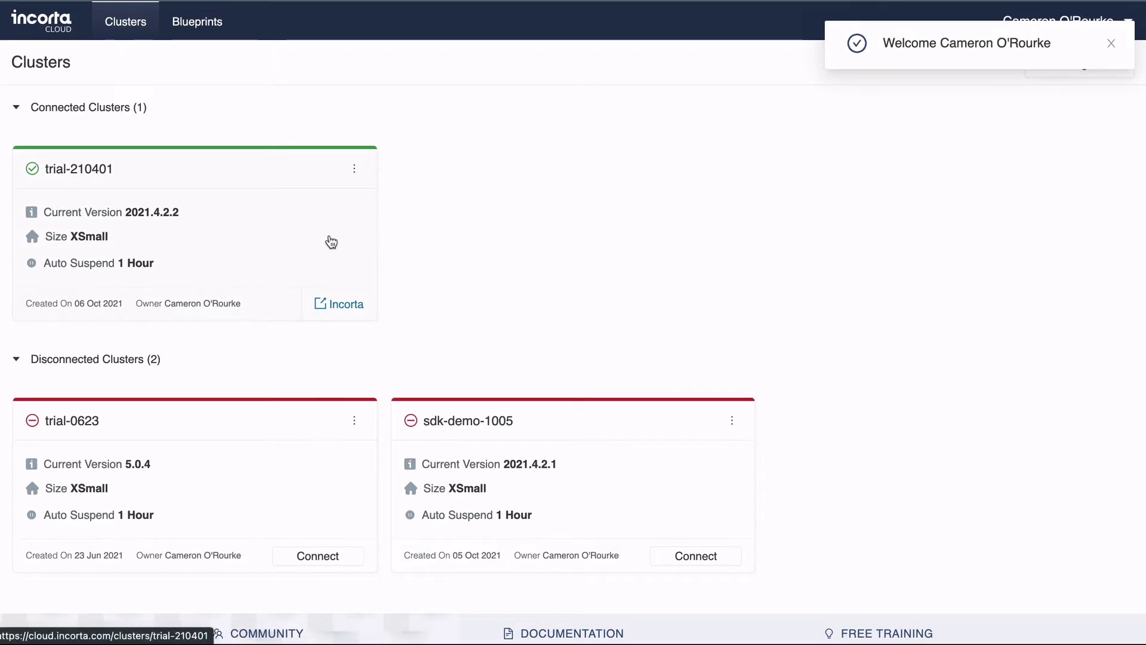
# - Turn on Enable Data Agent in trial-210401's Configurations and download the data agent package
pyautogui.click(332, 242)
pyautogui.click(150, 187)
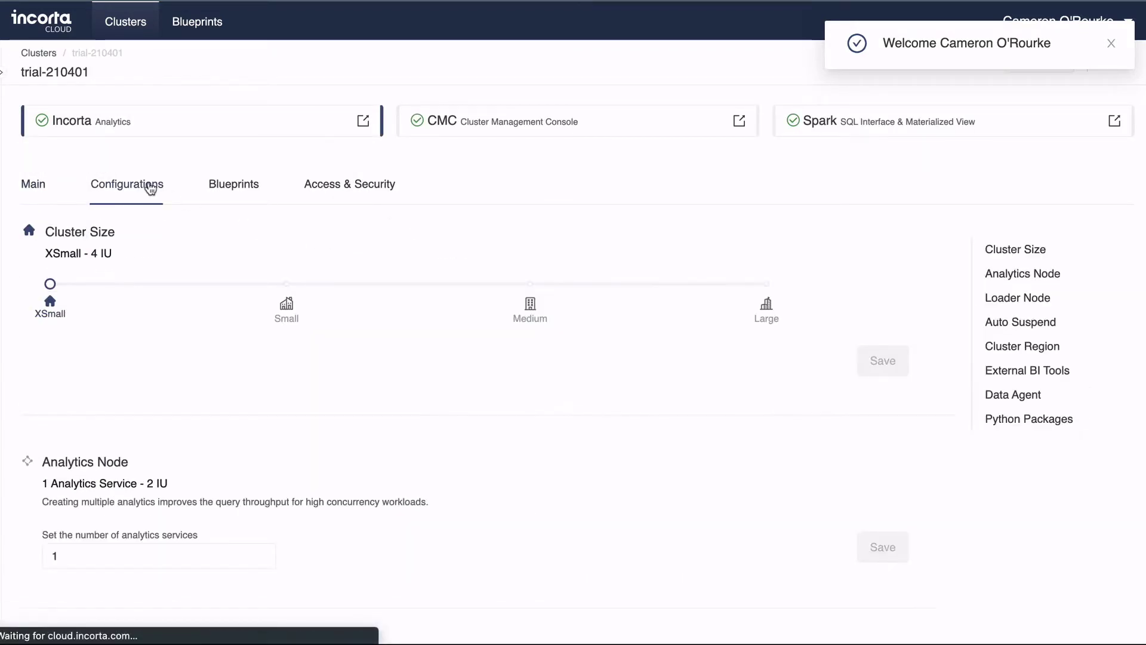
pyautogui.scroll(-10, 146, 188)
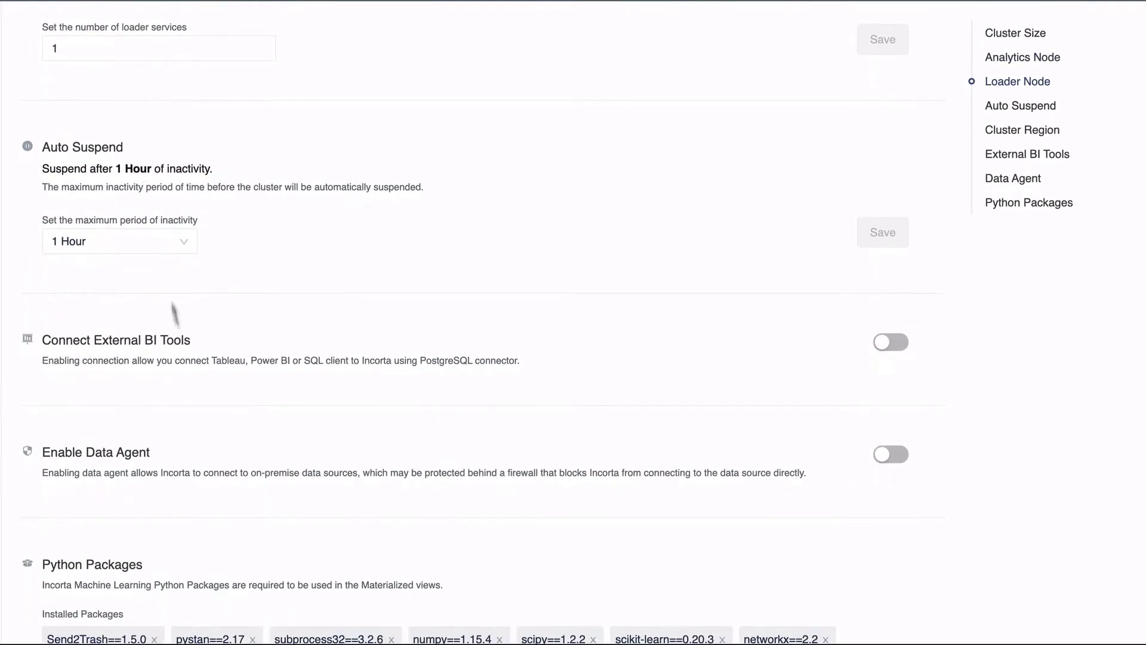
pyautogui.click(892, 457)
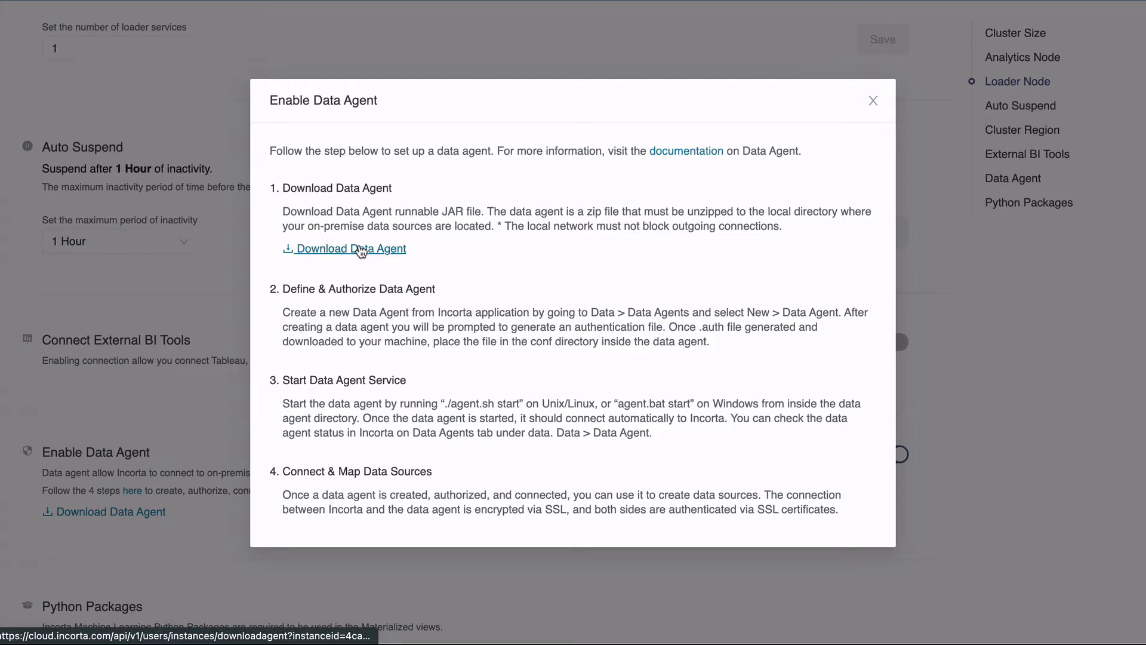
pyautogui.click(362, 249)
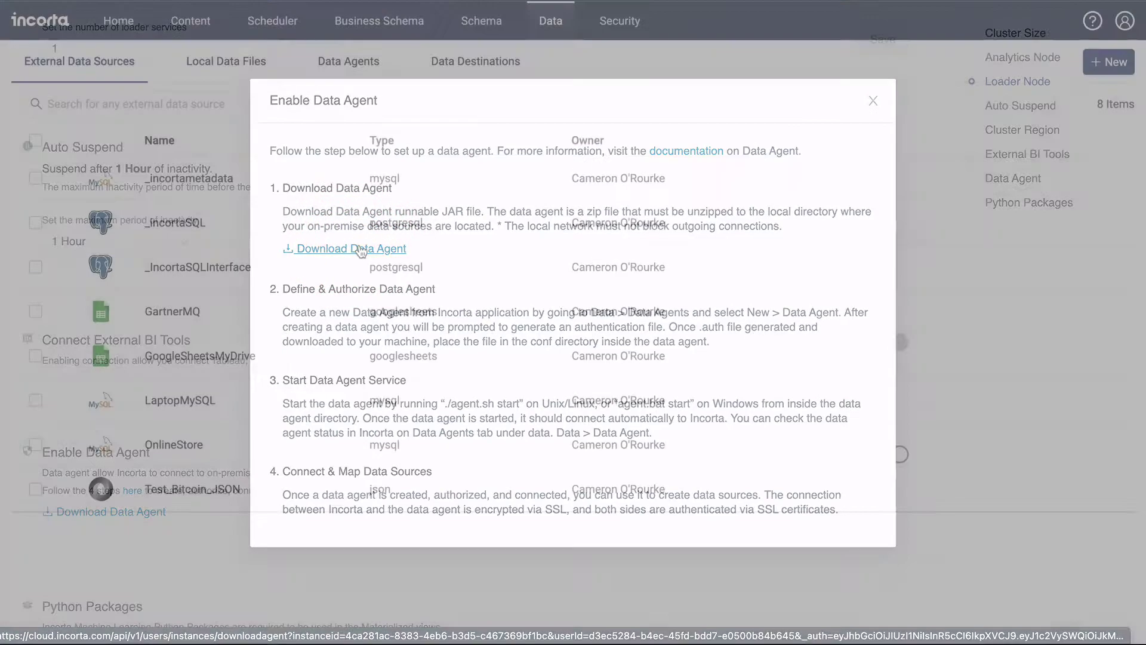
# - In a terminal, check the Java version, then create and enter an IncortaAgent folder
pyautogui.hotkey('alt', 'space')
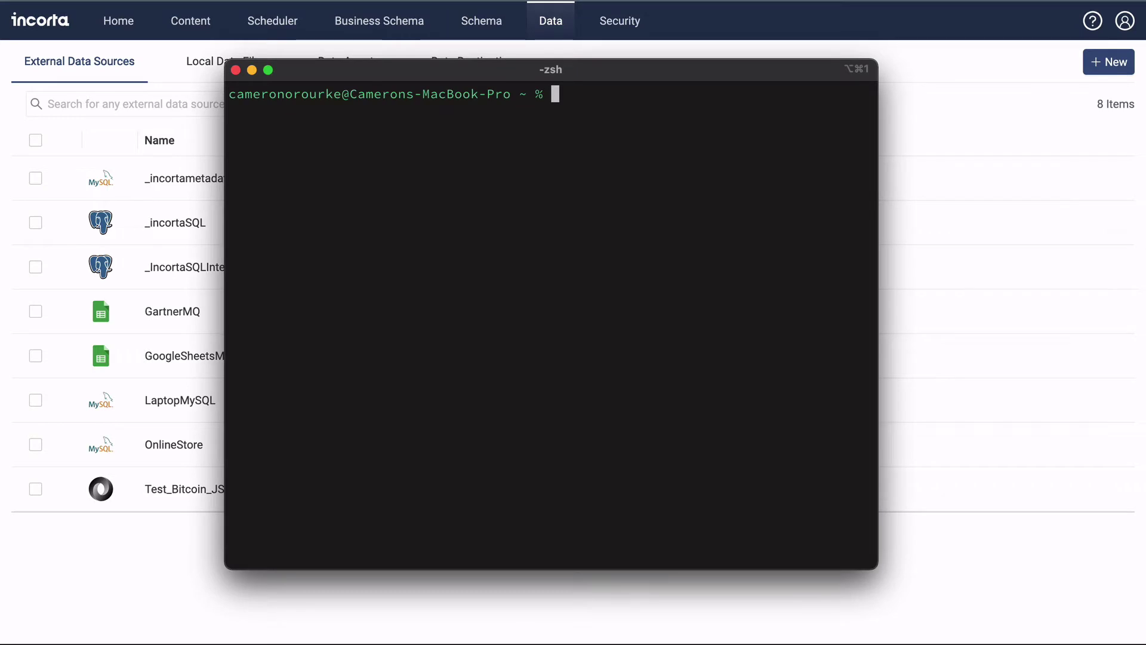
pyautogui.write('java -version')
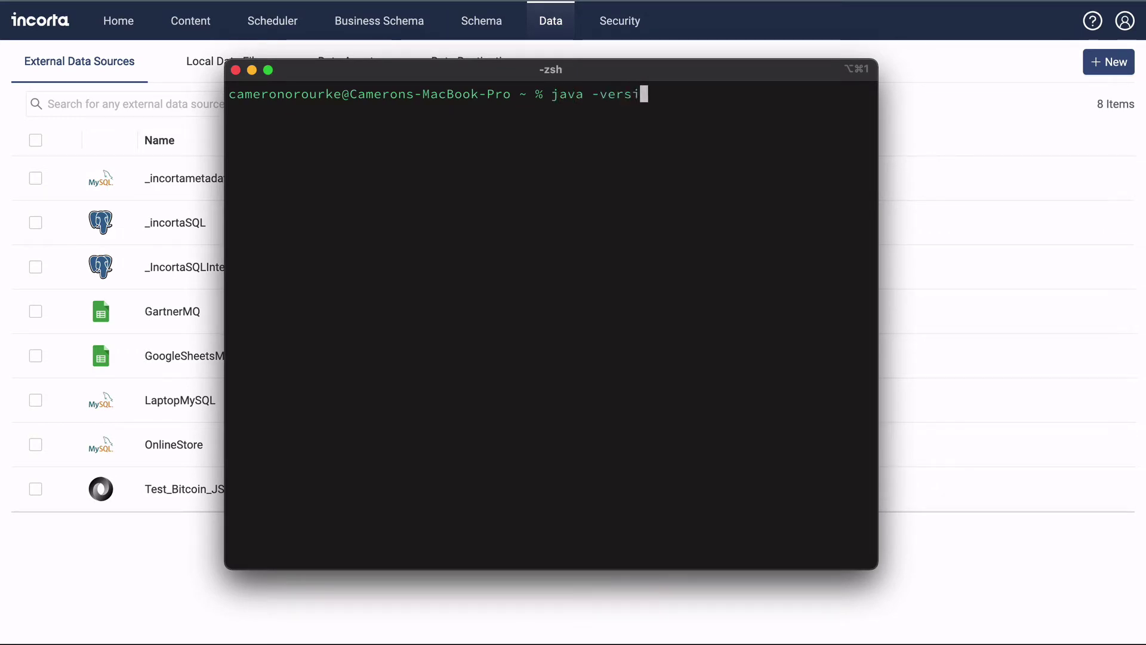
pyautogui.press('Return')
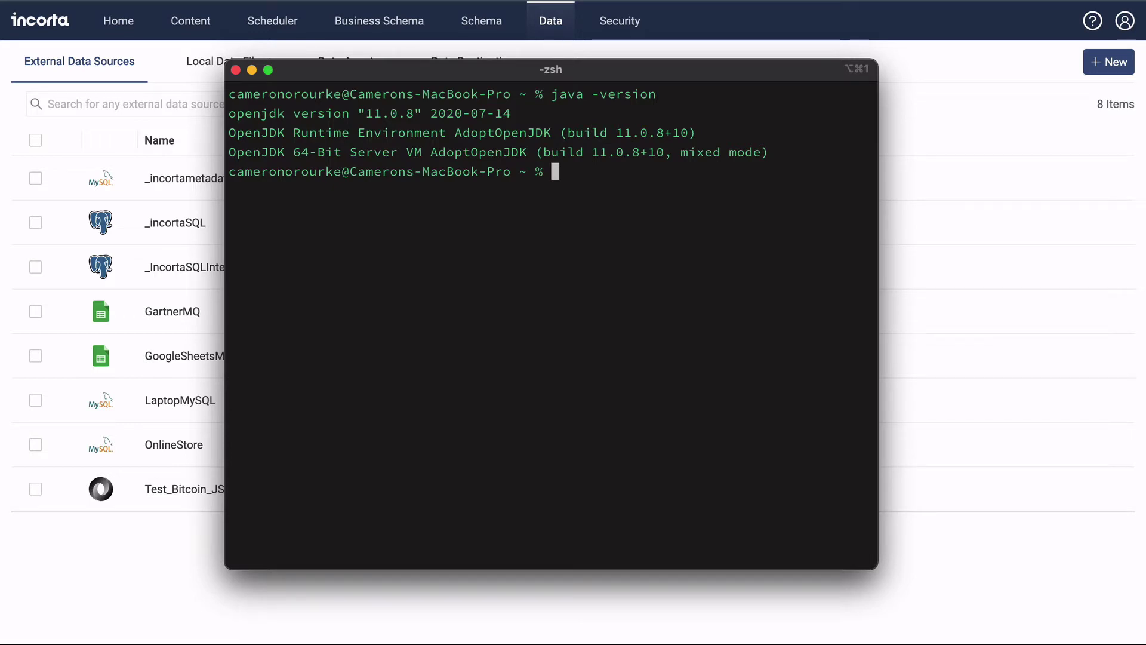
pyautogui.write('mkdir IncortaAgent')
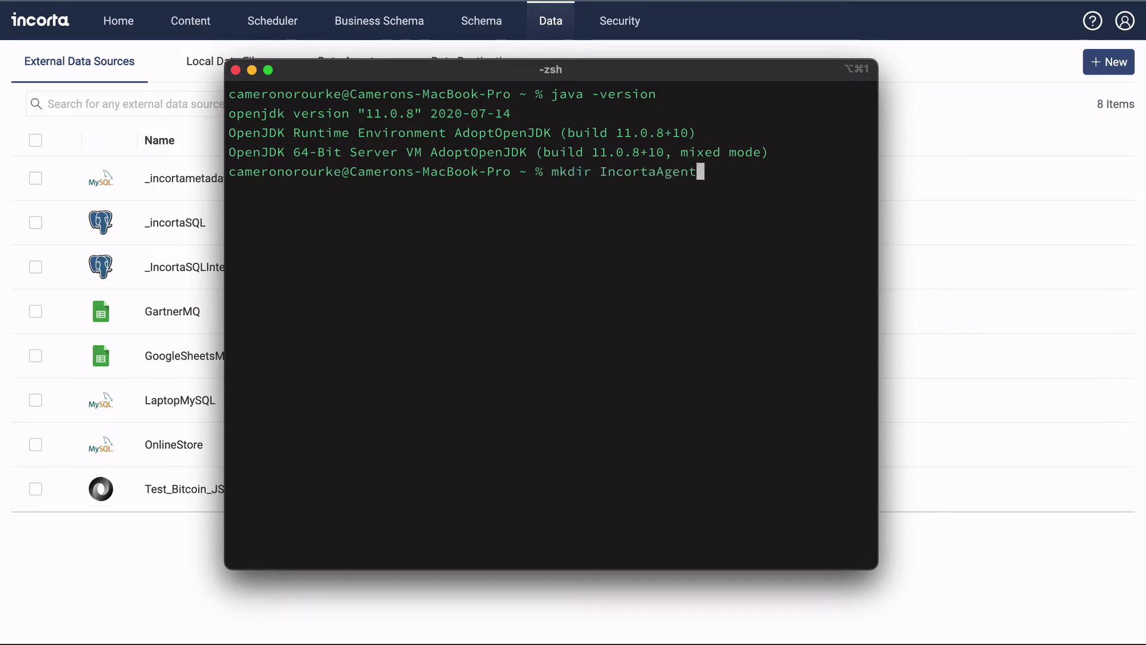
pyautogui.press('Return')
pyautogui.write('cd Inco')
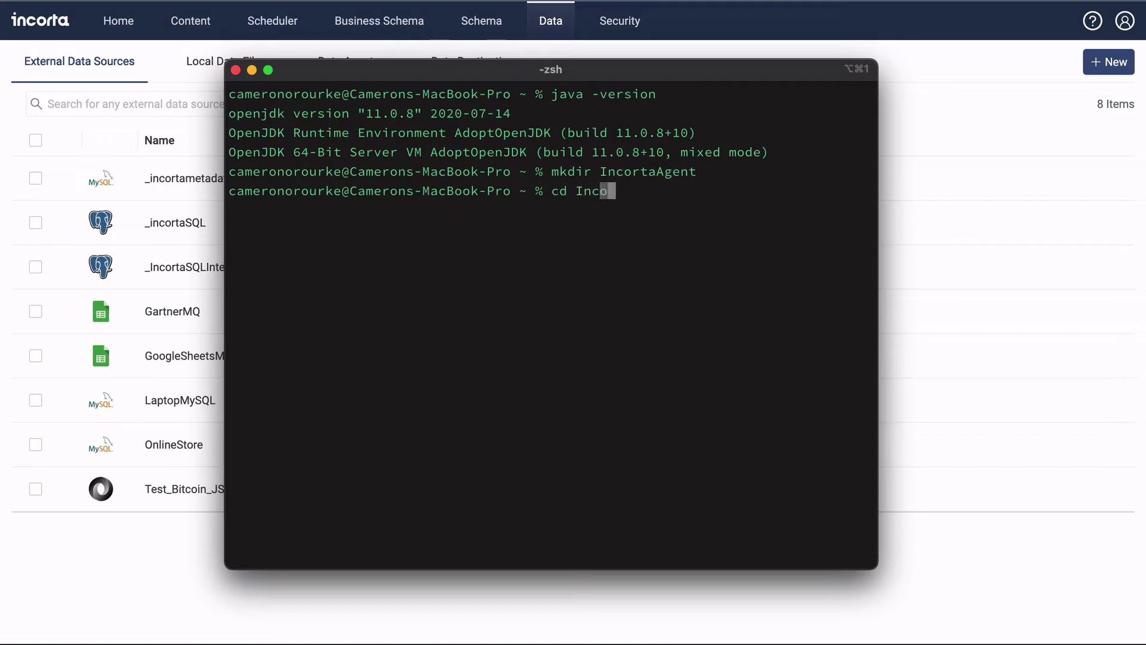
pyautogui.write('rtaAgent')
pyautogui.press('Return')
# - Copy incorta.dataagent-2.2.0.zip from Downloads into IncortaAgent, unzip it, and list the contents
pyautogui.write('cp ~/Downloads/')
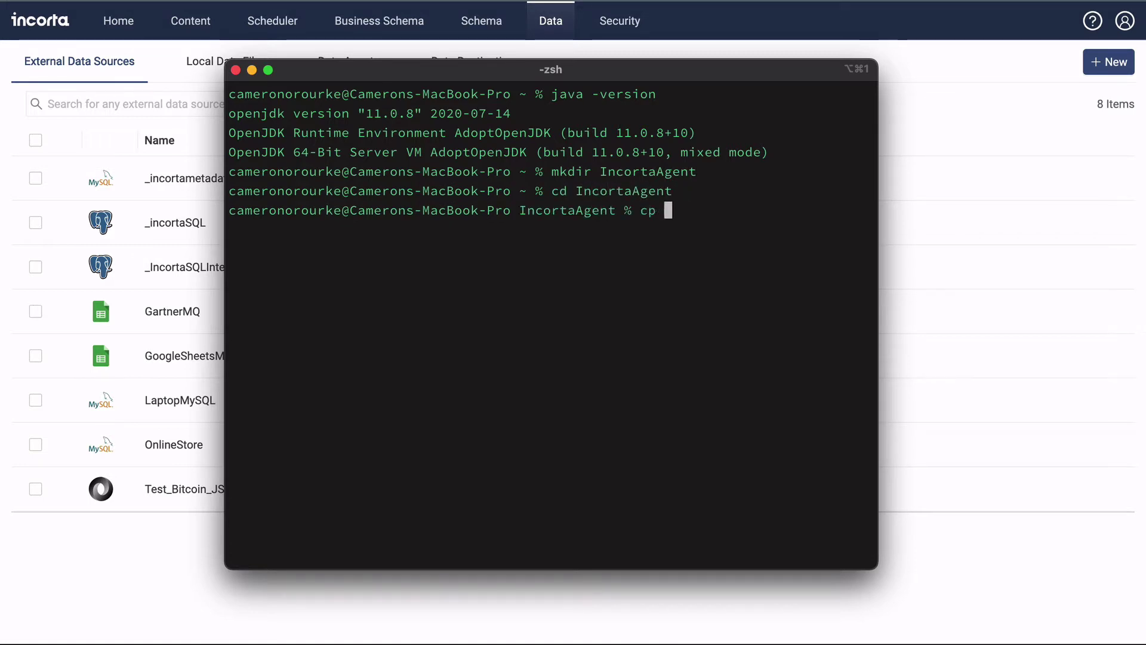
pyautogui.write('incort')
pyautogui.press('Tab')
pyautogui.write('.')
pyautogui.press('Return')
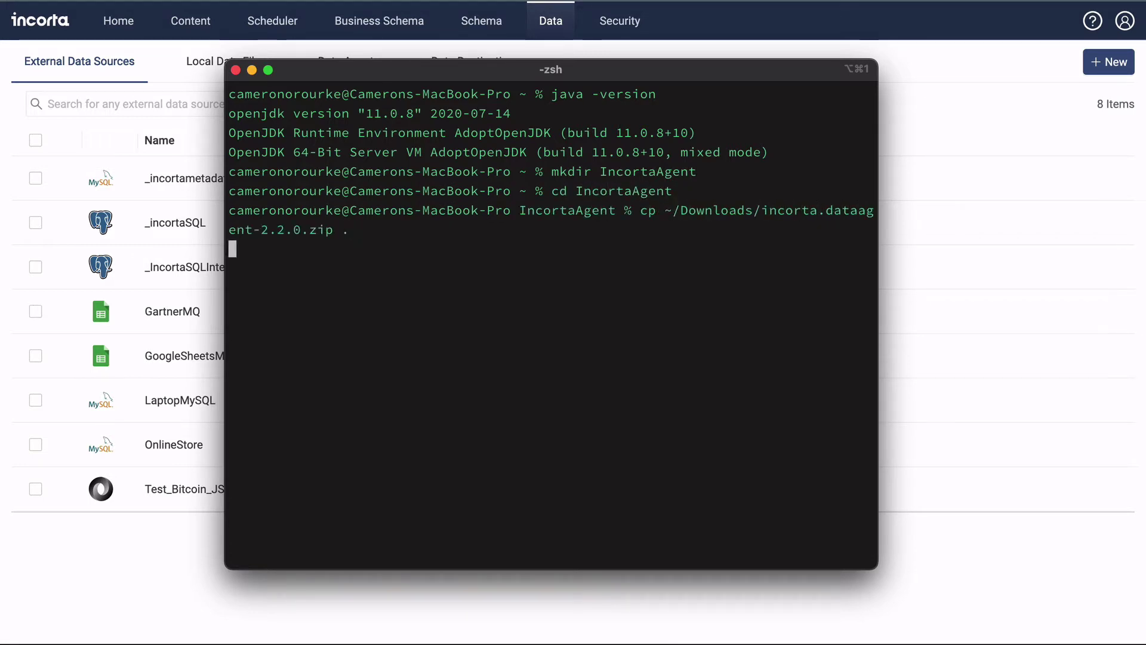
pyautogui.write('unzip')
pyautogui.press('Tab')
pyautogui.press('Return')
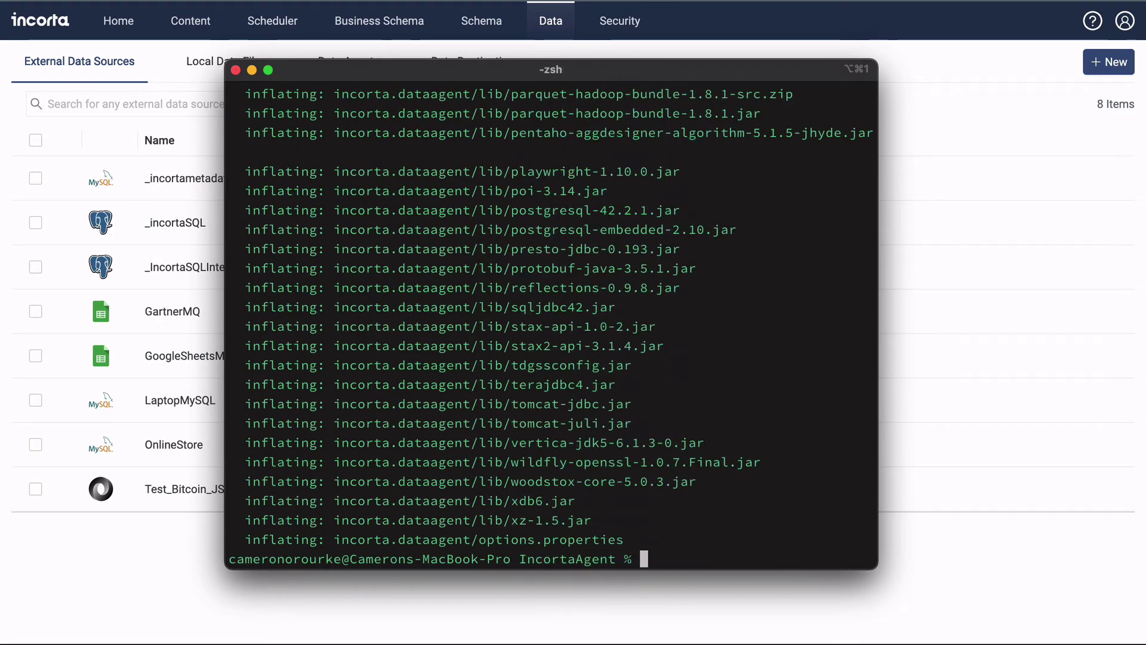
pyautogui.write('ls -F')
pyautogui.press('Return')
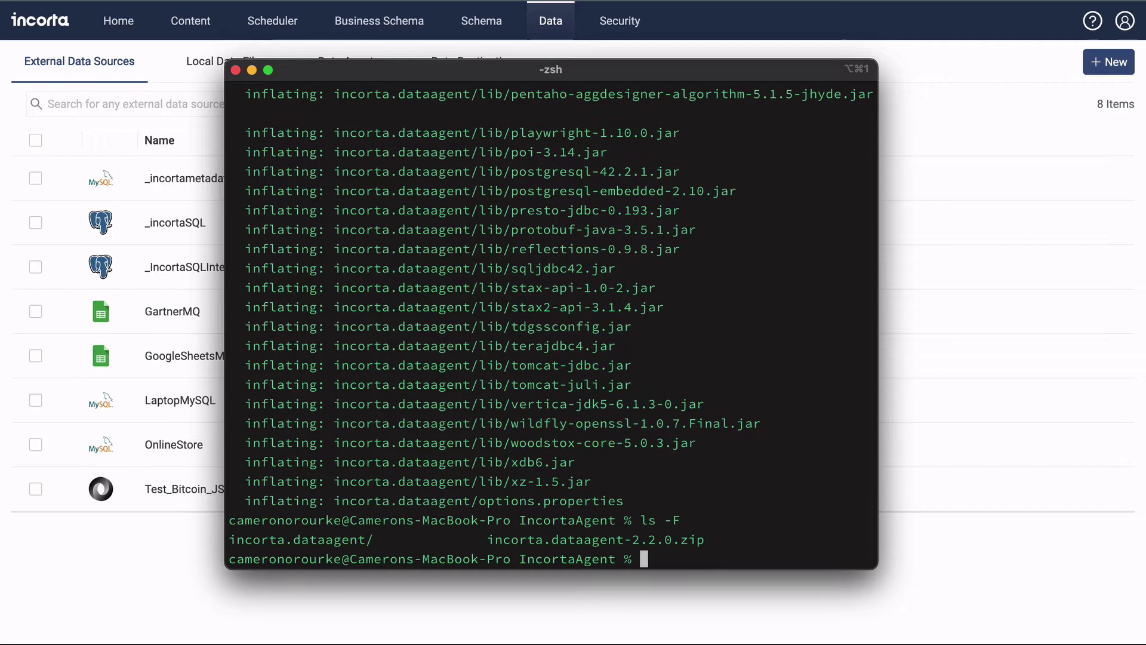
# - In incorta.dataagent, change memorySize in options.properties from 2G to 1G and save
pyautogui.write('cd incorta.dataagent')
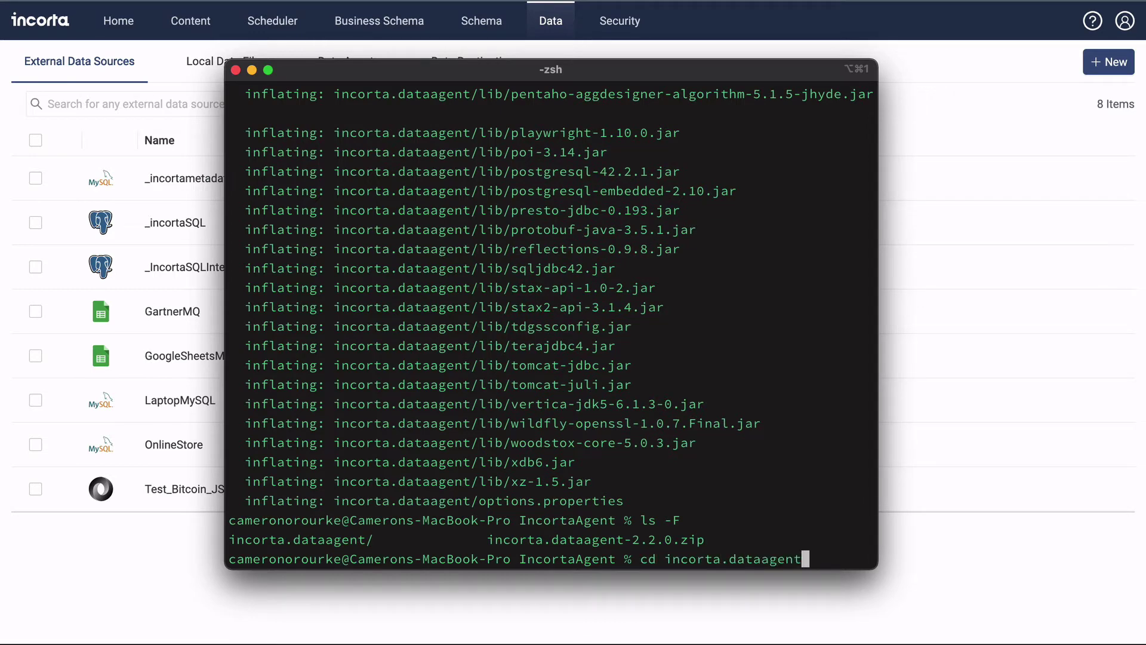
pyautogui.press('Return')
pyautogui.write('ls -F')
pyautogui.press('Return')
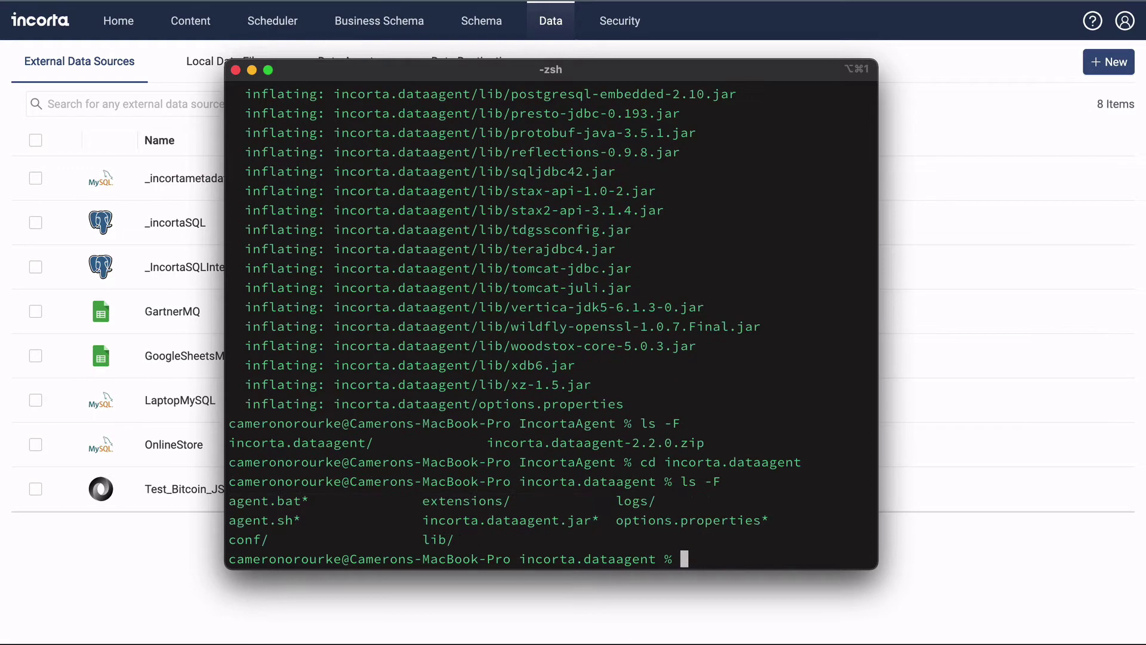
pyautogui.write('vi options.properties')
pyautogui.press('Return')
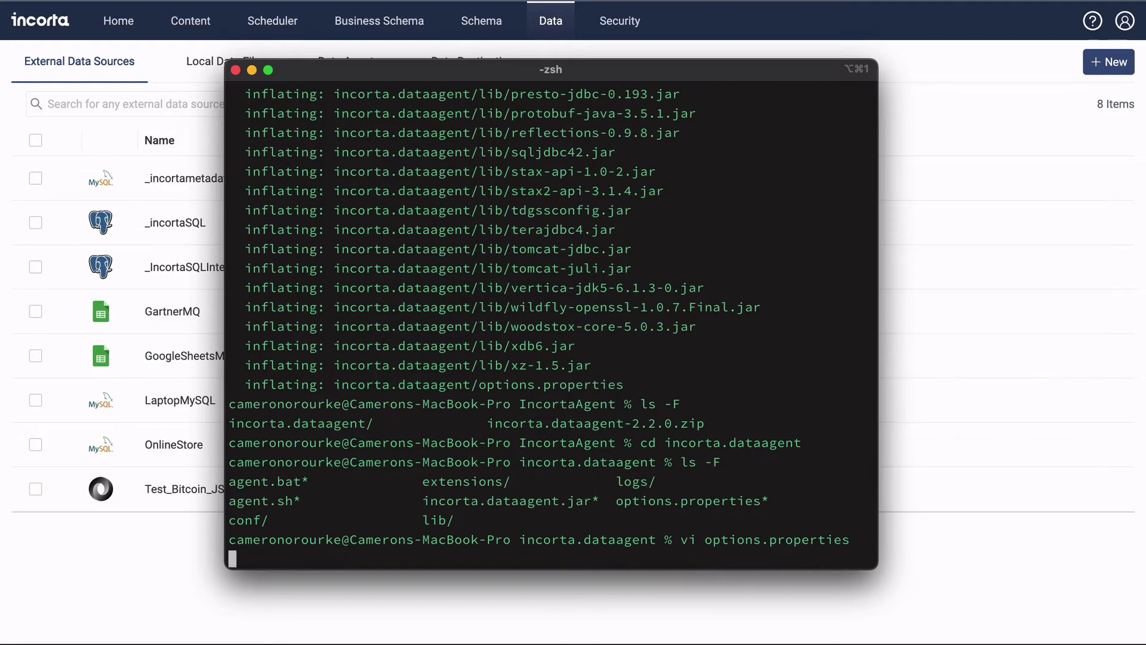
pyautogui.press('Right')
pyautogui.press('Right')
pyautogui.press('Right')
pyautogui.press('Right')
pyautogui.press('Right')
pyautogui.press('Right')
pyautogui.press('Right')
pyautogui.press('Right')
pyautogui.press('Right')
pyautogui.press('Right')
pyautogui.press('Right')
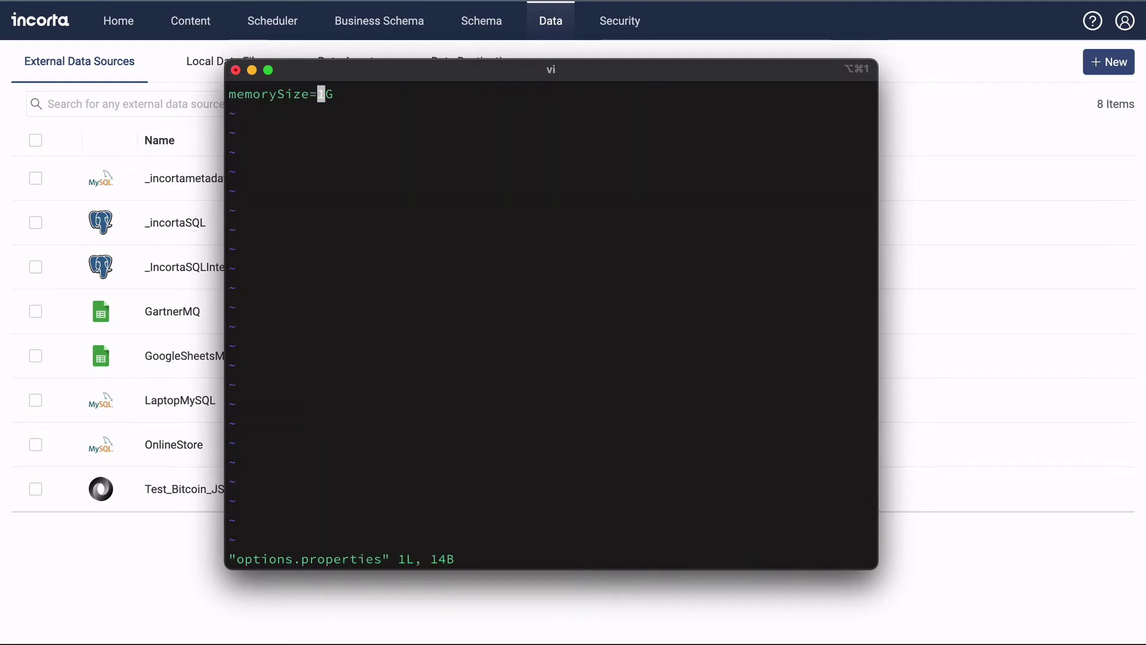
pyautogui.write('s1')
pyautogui.press('Escape')
pyautogui.write(':wq')
pyautogui.press('Return')
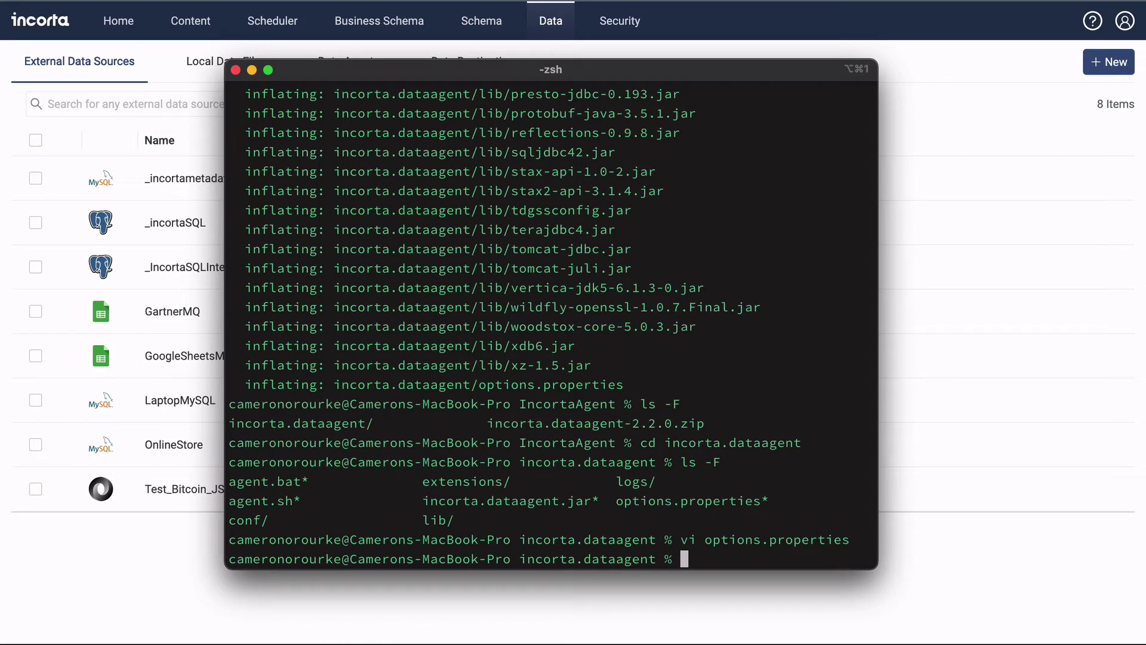
# - Back in Incorta, add a data agent named MyLaptopDatabase and generate its authentication file
pyautogui.press('super+Tab')
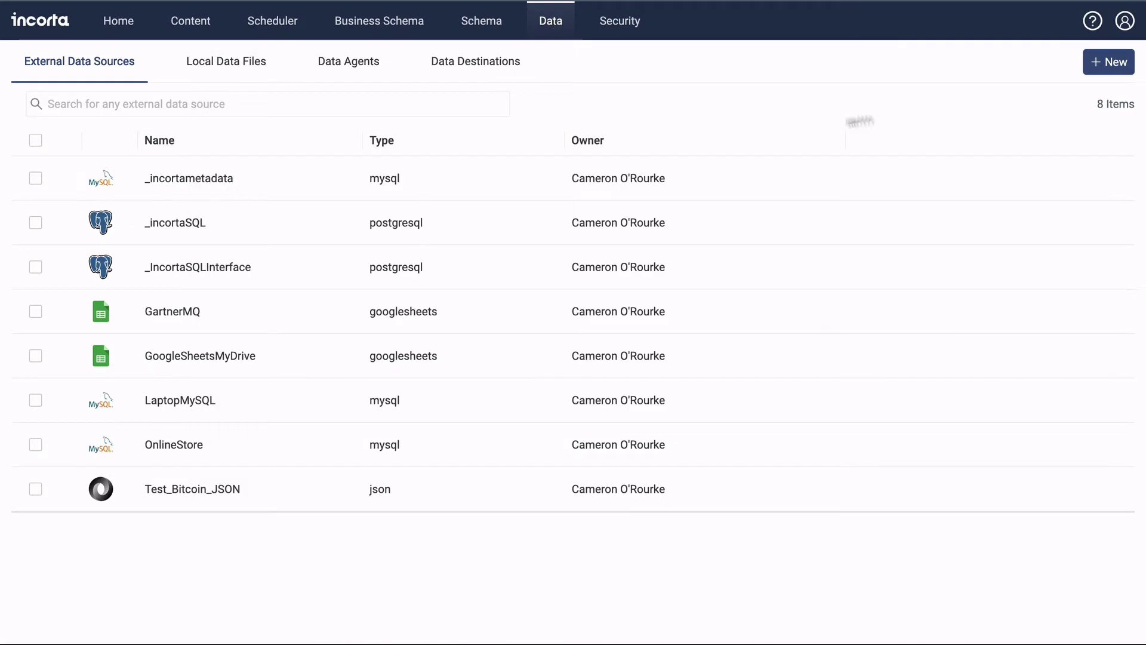
pyautogui.click(1111, 64)
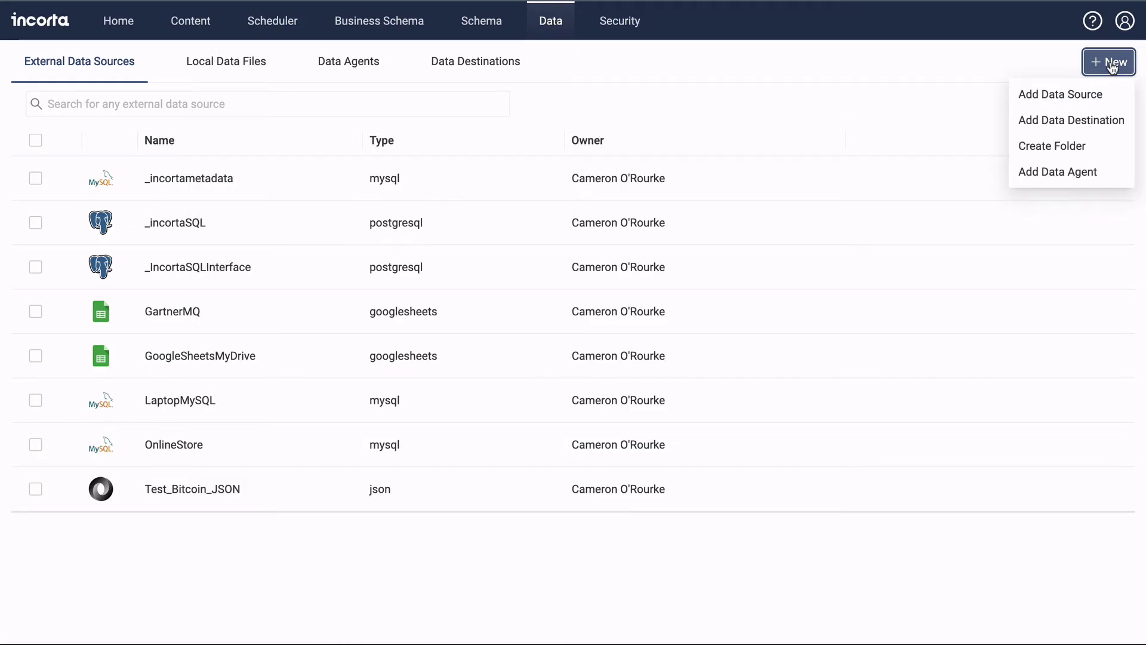
pyautogui.click(1063, 172)
pyautogui.write('MyLaptopDatabase')
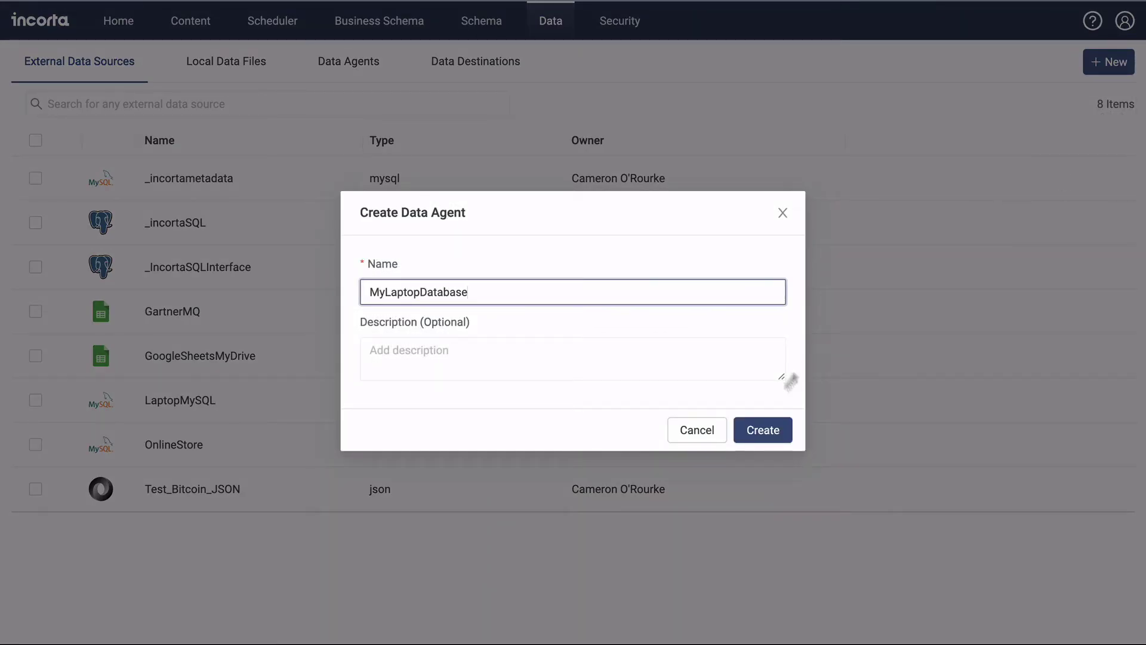
pyautogui.click(755, 428)
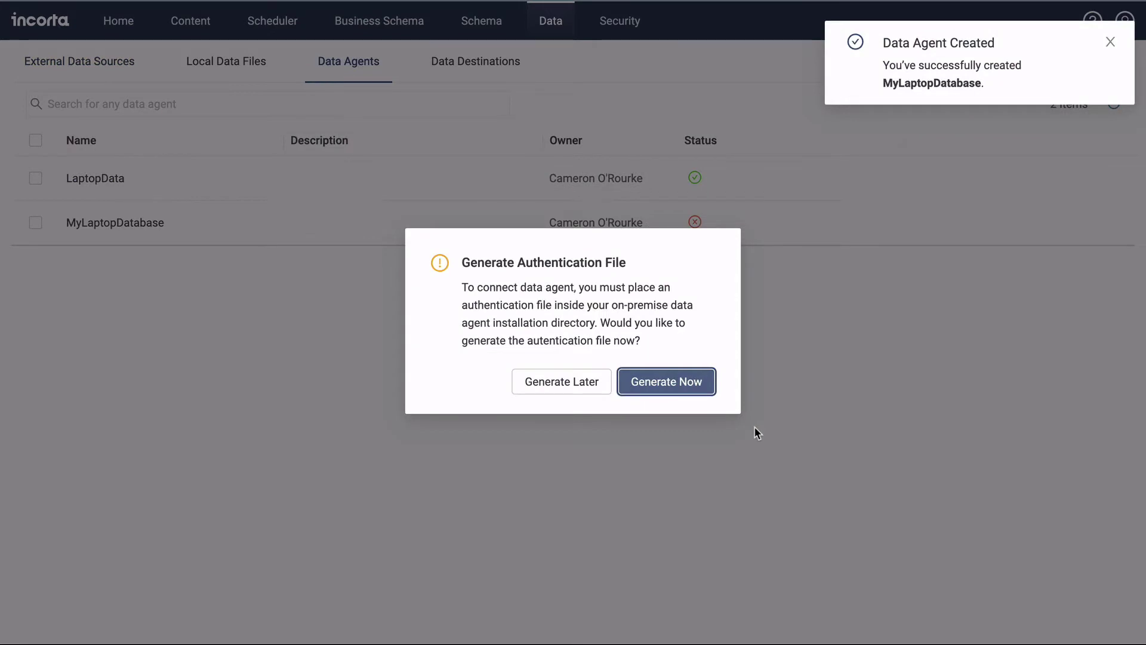
pyautogui.click(690, 386)
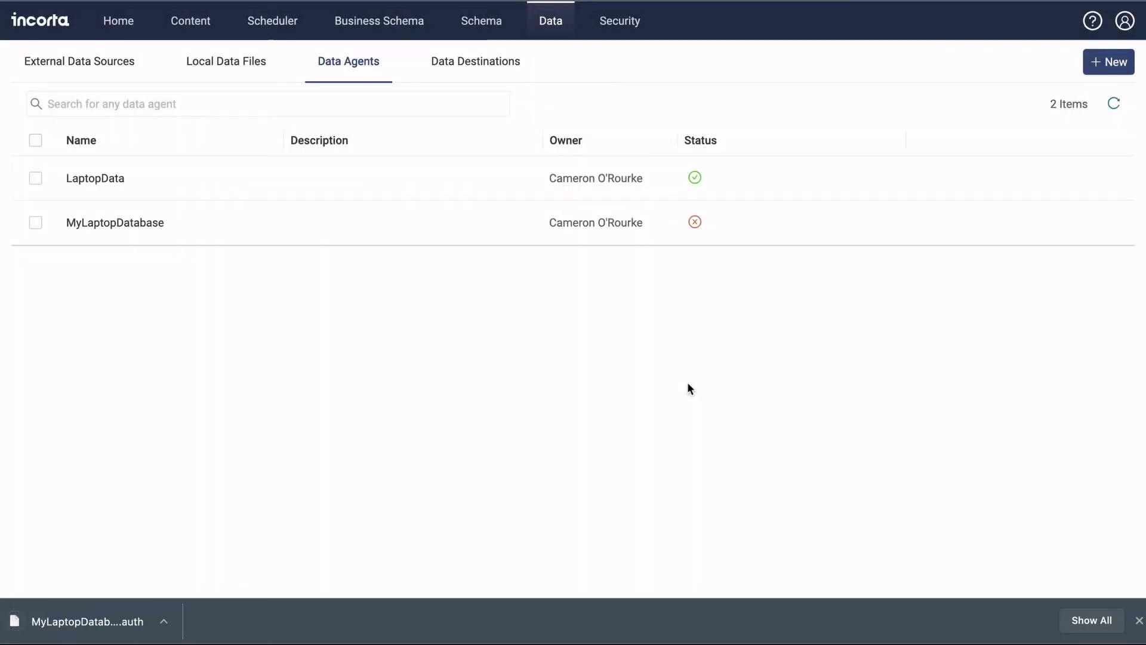
# - Copy the downloaded MyLaptopDatabase authentication file into conf and verify it with ls conf
pyautogui.press('super+Tab')
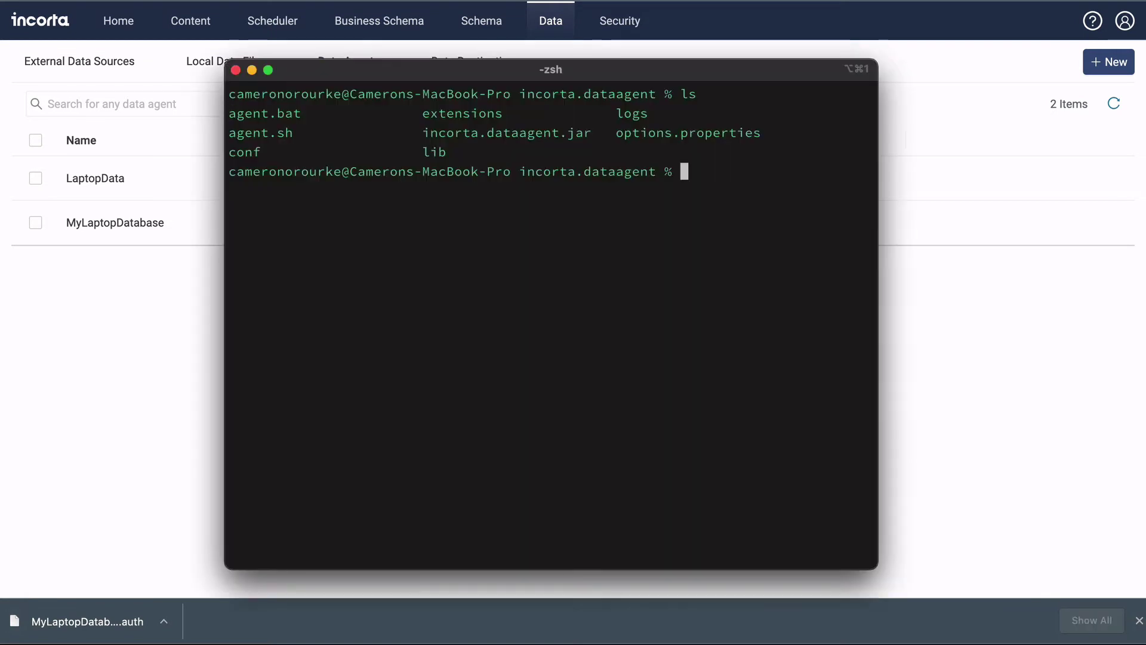
pyautogui.write('cp ~/Downlo')
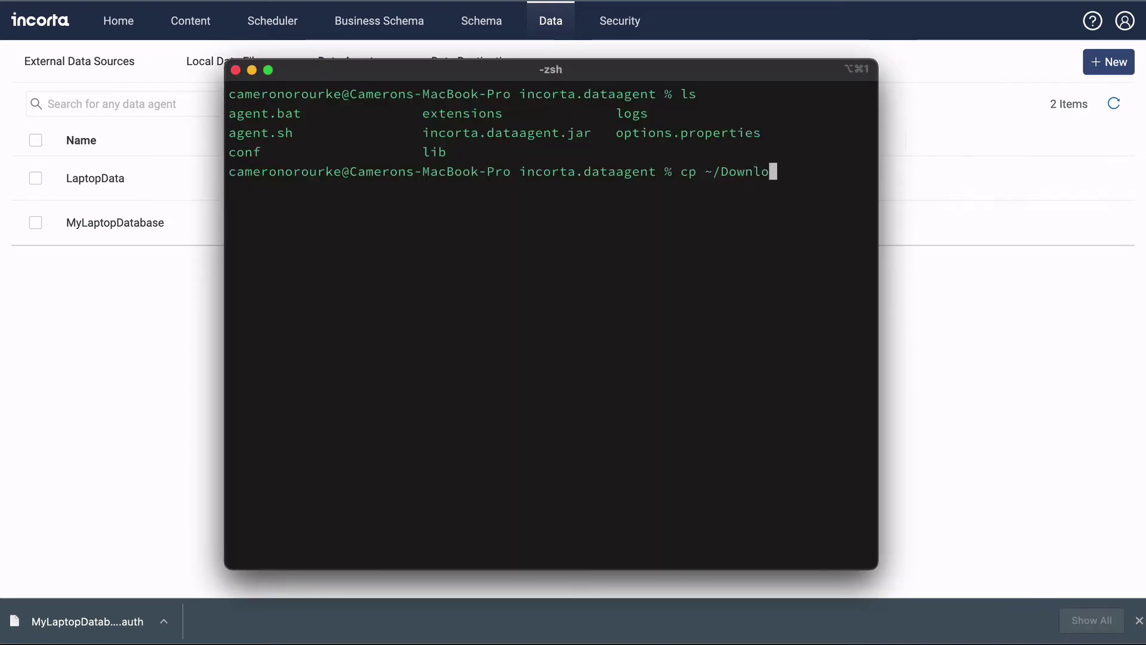
pyautogui.write('ads/MyL')
pyautogui.press('Tab')
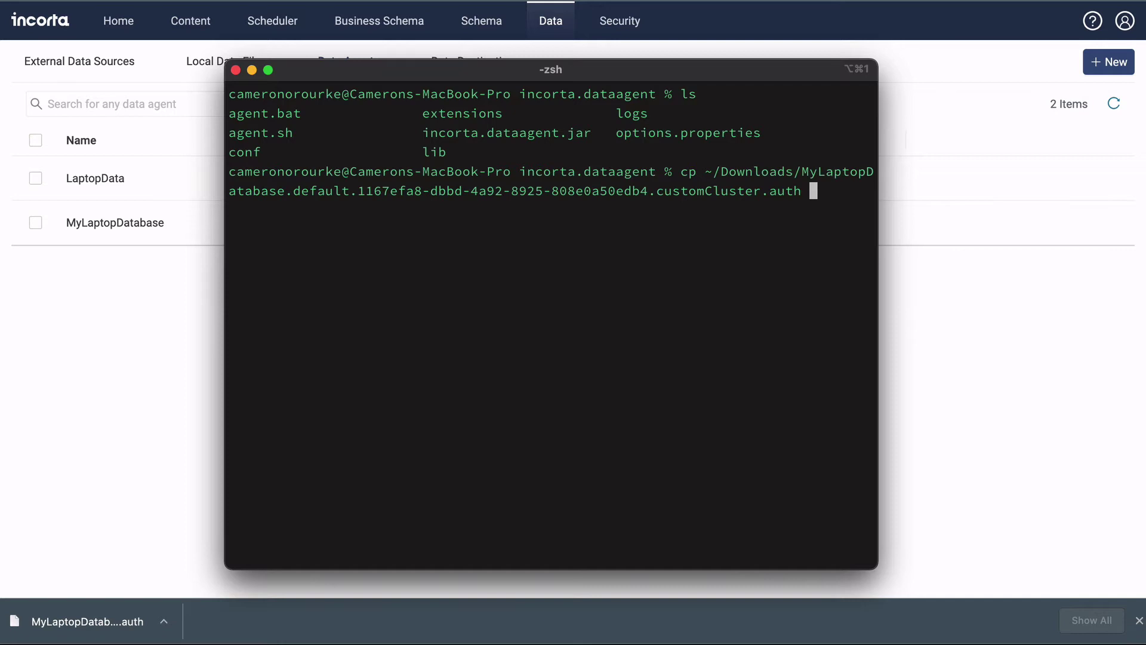
pyautogui.write('conf')
pyautogui.press('Return')
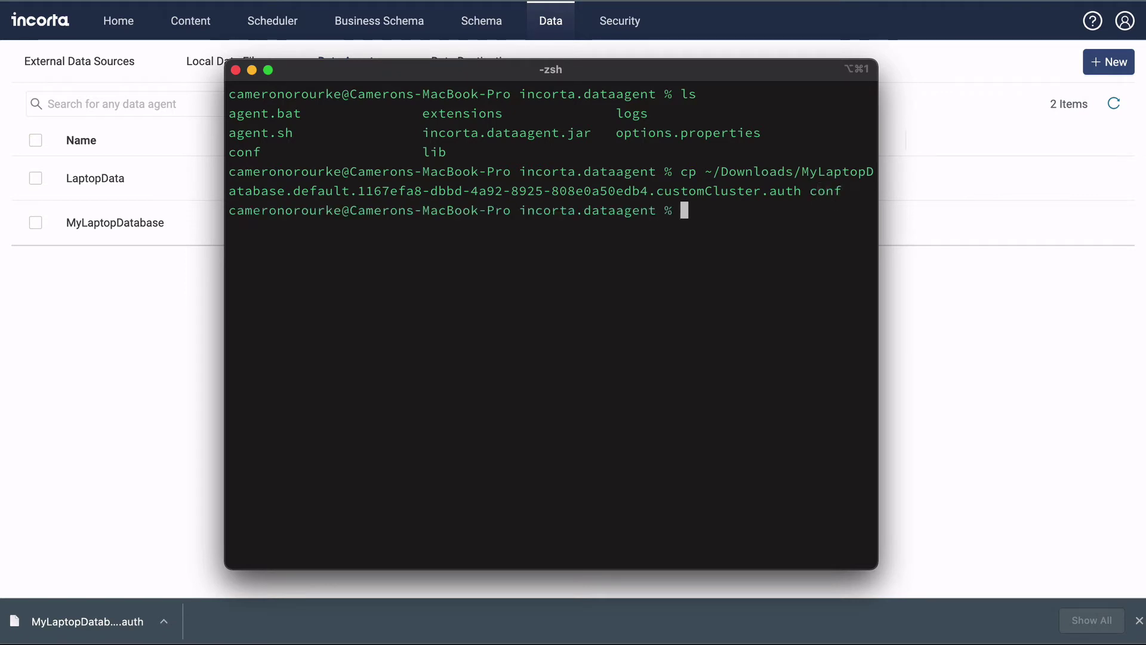
pyautogui.write('ls conf')
pyautogui.press('Return')
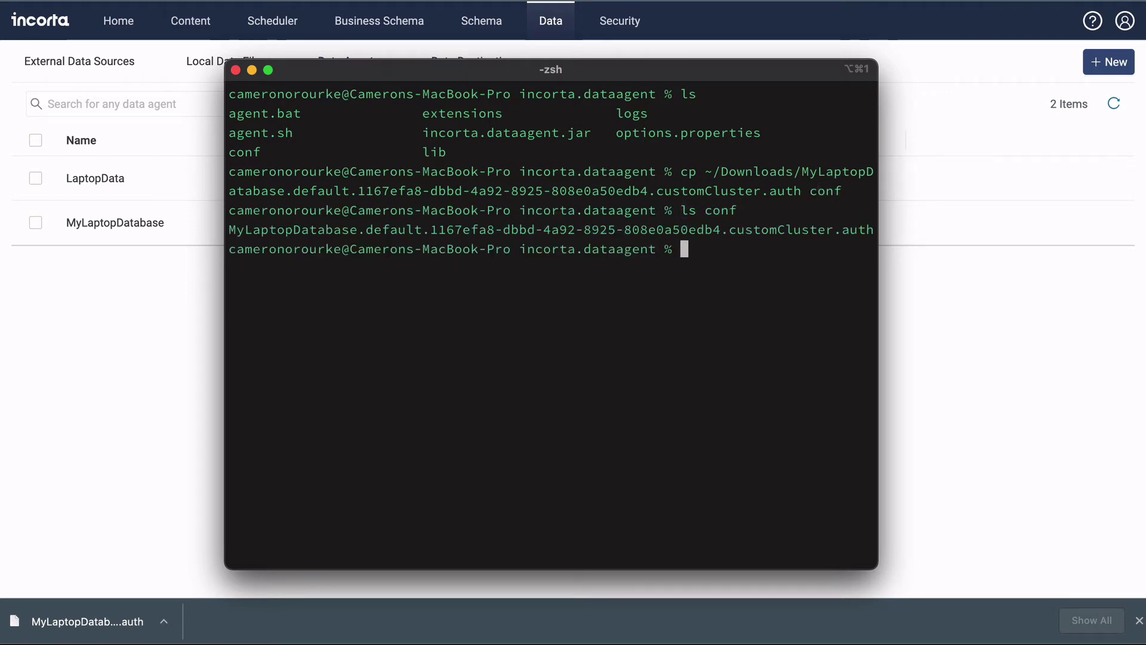
# - Start the agent with ./agent.sh start and return to Incorta's Data Agents page
pyautogui.write('./agent.sh st')
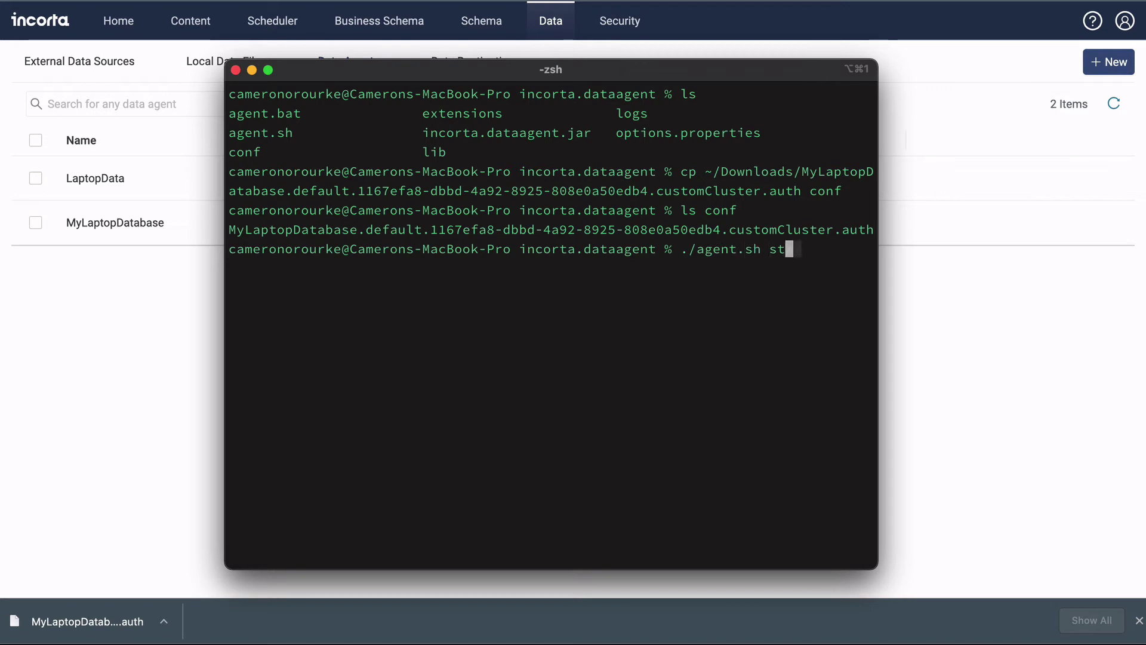
pyautogui.write('art')
pyautogui.press('Return')
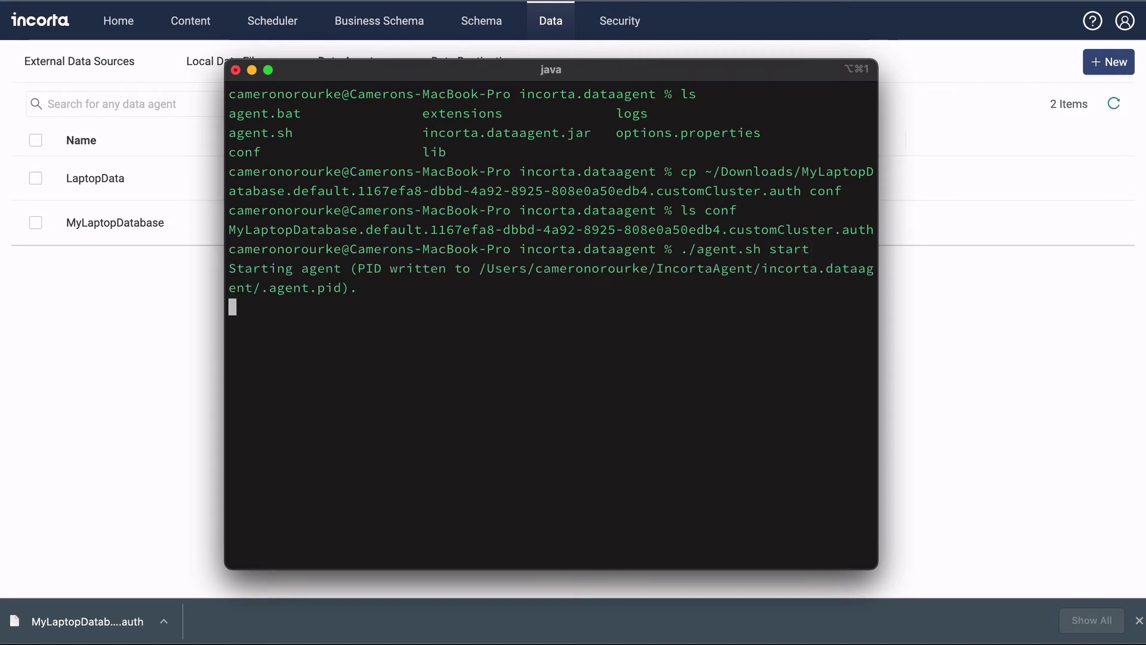
pyautogui.press('super+Tab')
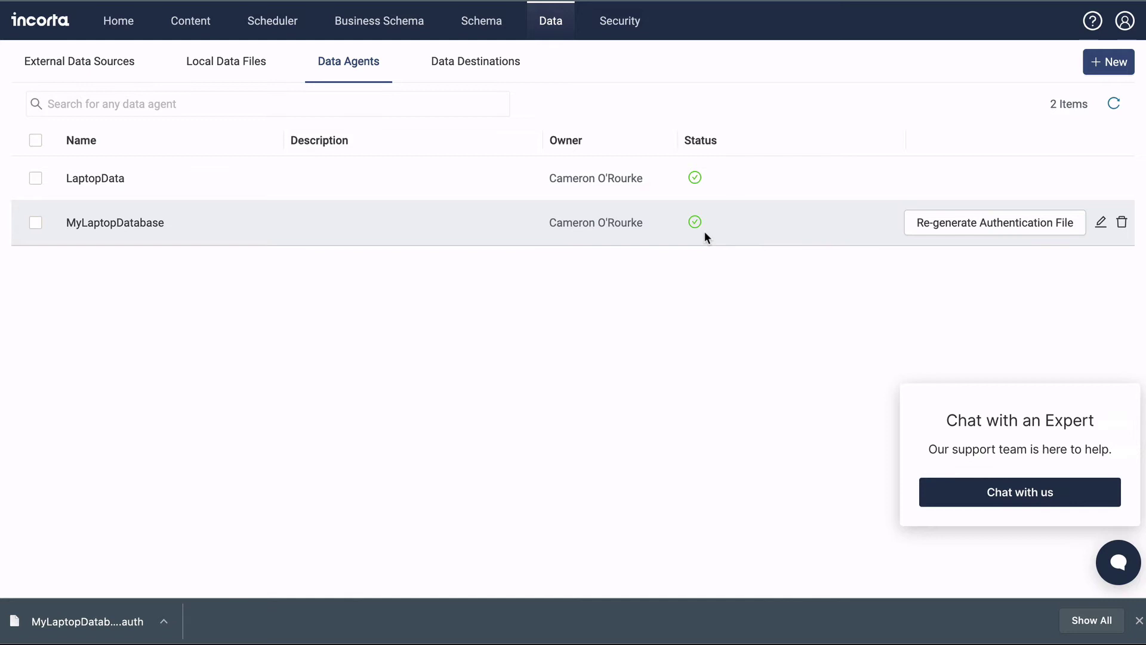
# - Dismiss the downloads bar and the Chat with an Expert popup, then bring up the + New menu
pyautogui.click(1139, 621)
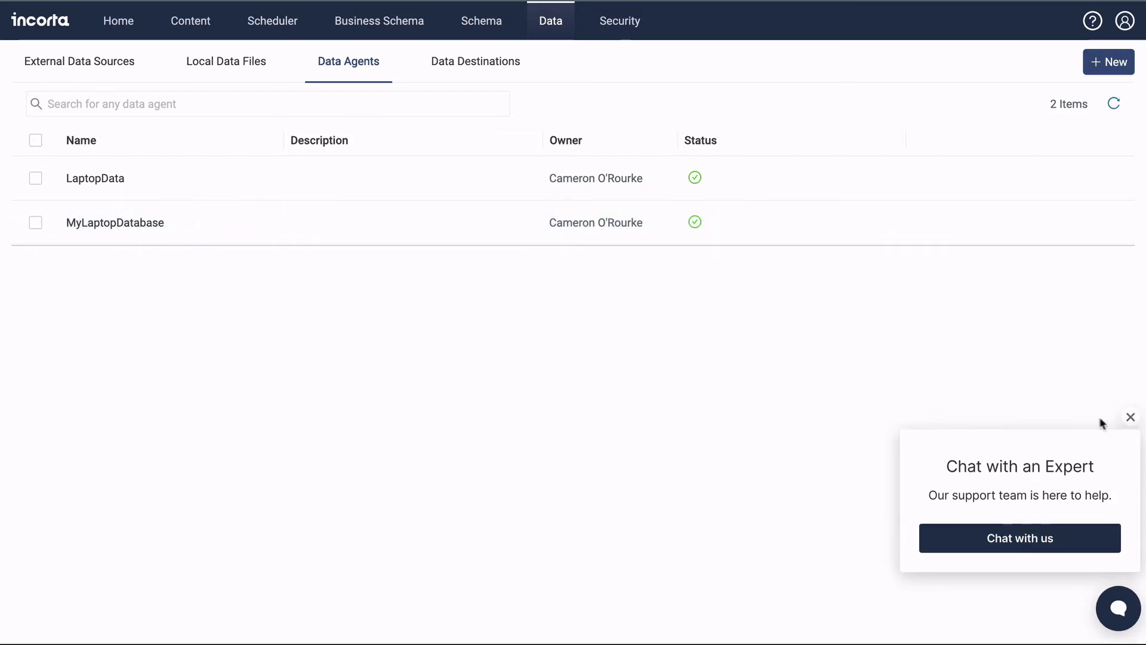
pyautogui.click(1130, 416)
pyautogui.click(1117, 66)
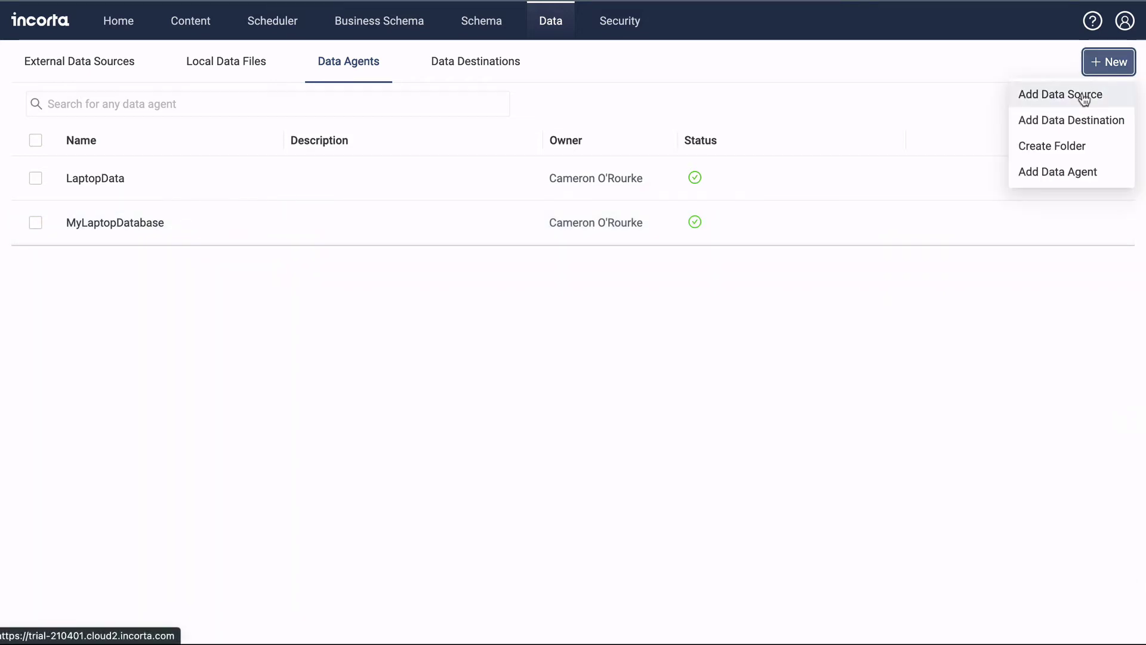
# - Add a MySQL data source MyLaptopAgentMySQL with credentials and connection string localhost:3306/adventureworks
pyautogui.click(1082, 93)
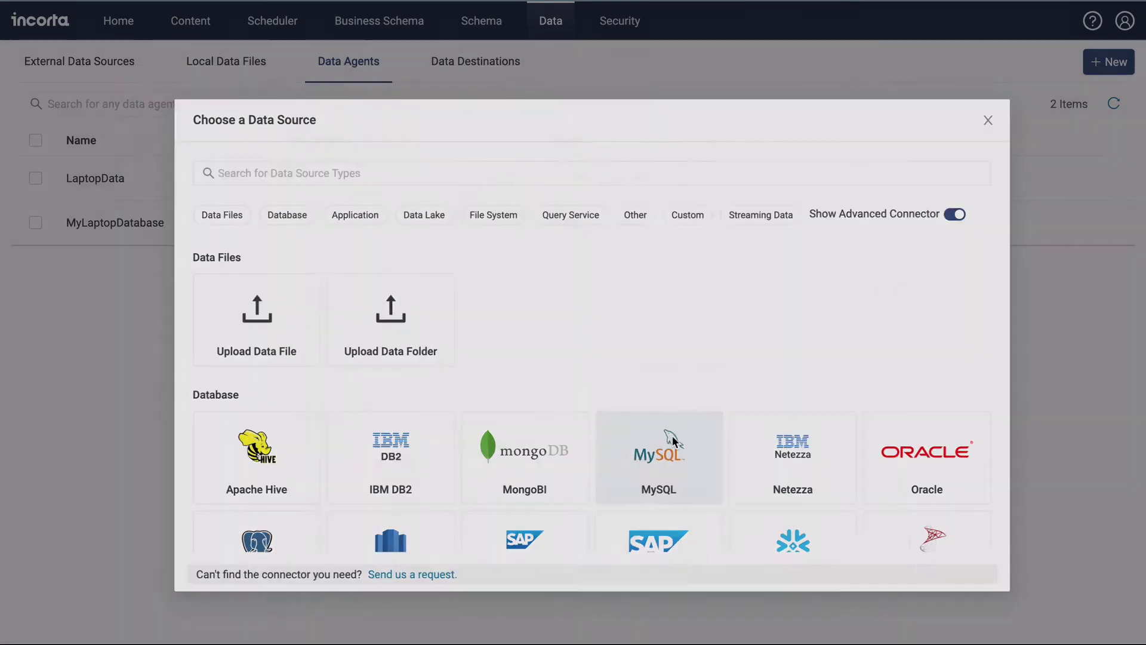
pyautogui.click(677, 436)
pyautogui.click(540, 153)
pyautogui.write('MyLaptopAgen')
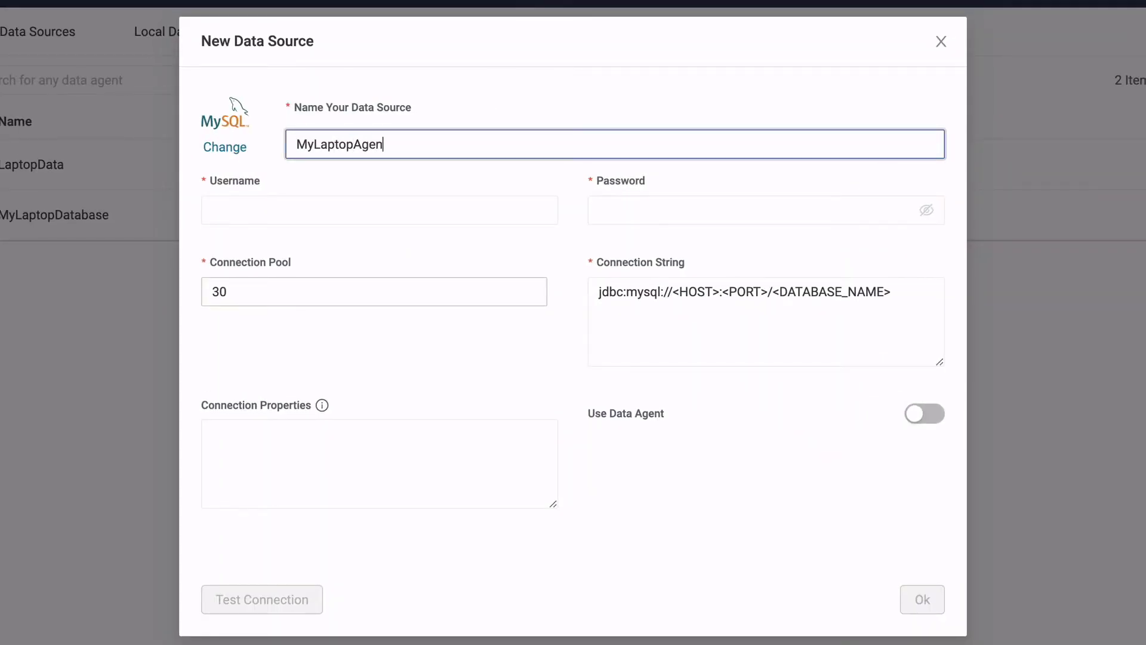
pyautogui.write('tMySQL')
pyautogui.click(383, 211)
pyautogui.write('root')
pyautogui.press('Tab')
pyautogui.write('password')
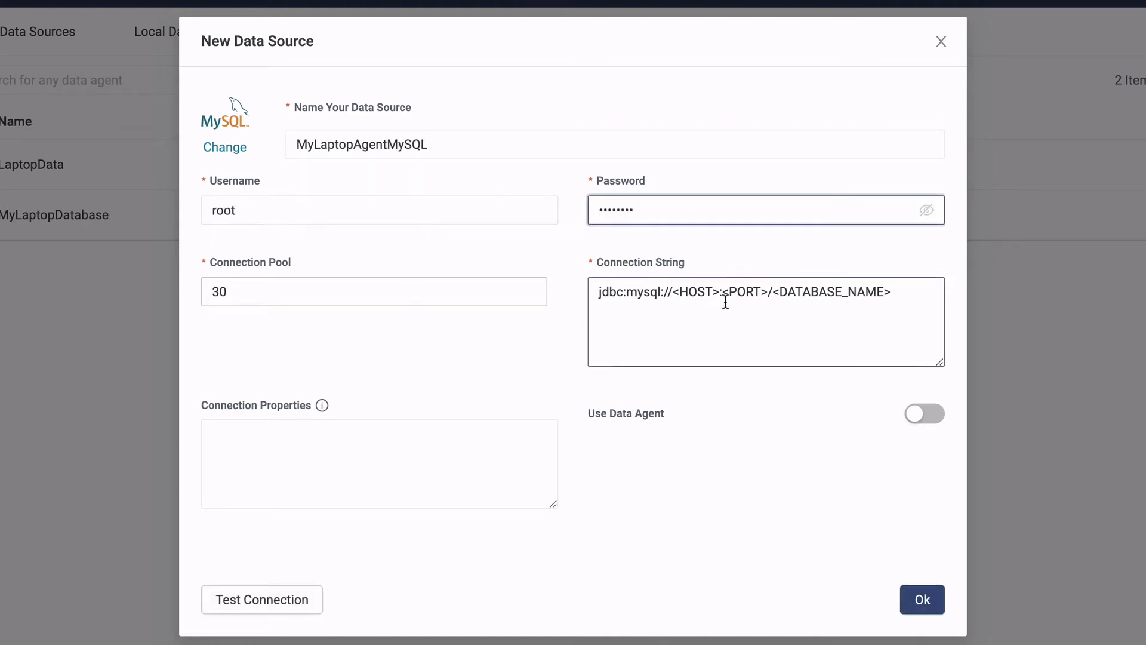
pyautogui.moveTo(671, 292); pyautogui.dragTo(714, 294)
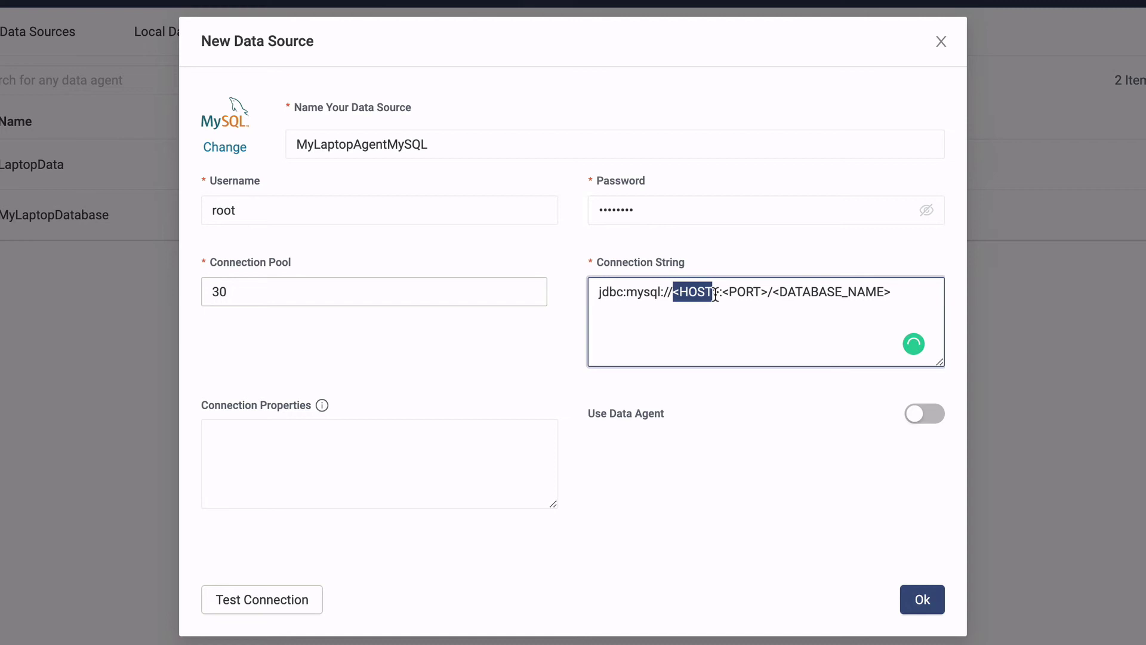
pyautogui.write('localhost')
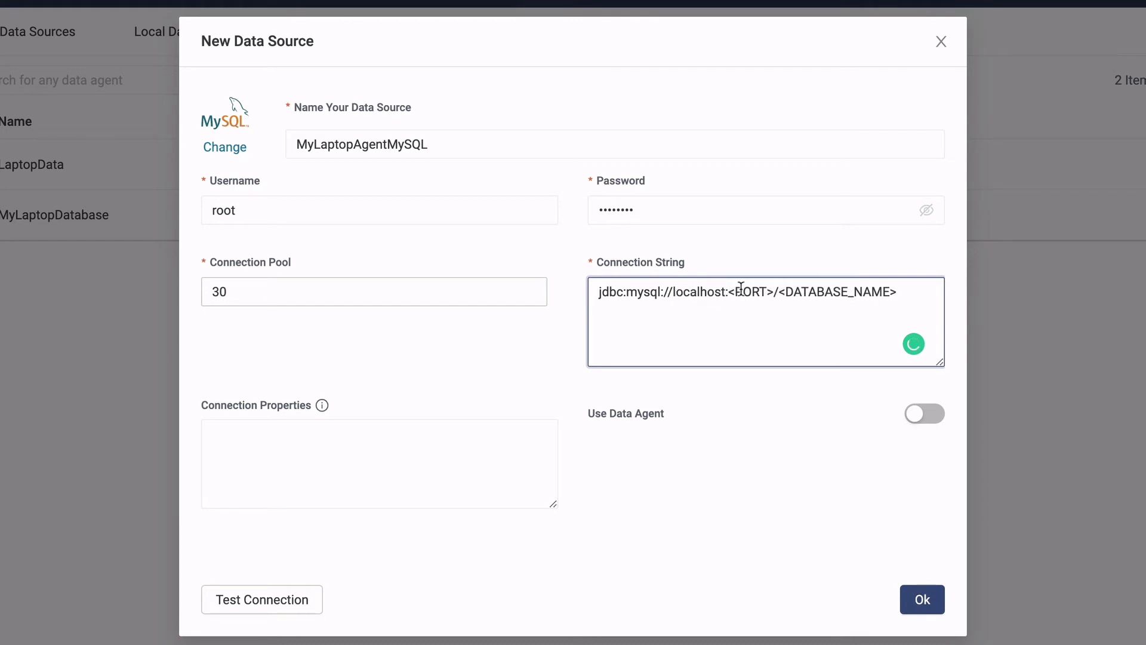
pyautogui.moveTo(729, 293); pyautogui.dragTo(881, 293)
pyautogui.write('3306/adventureworks')
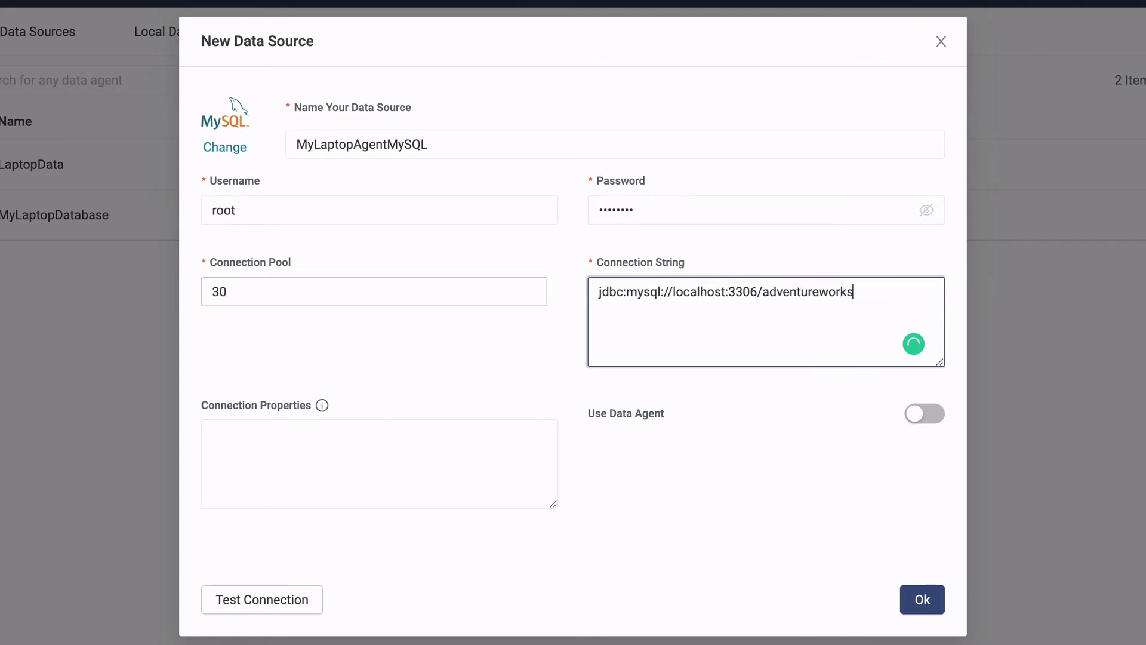
# - Route it through the MyLaptopDatabase data agent, test the connection, and save
pyautogui.click(924, 413)
pyautogui.click(917, 500)
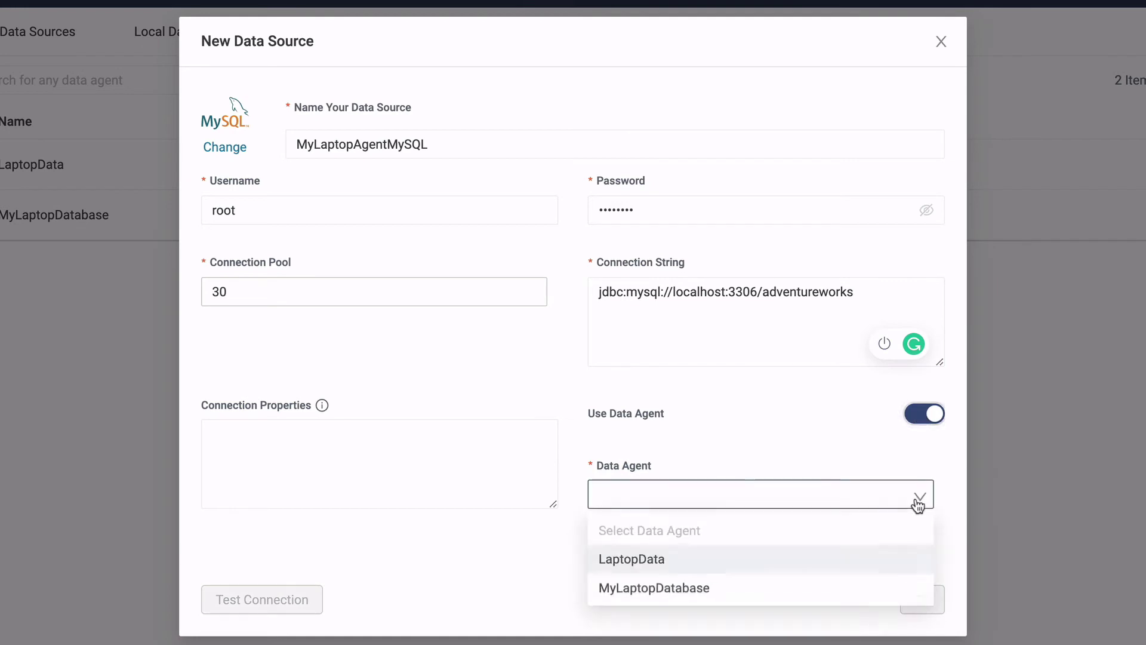
pyautogui.click(818, 594)
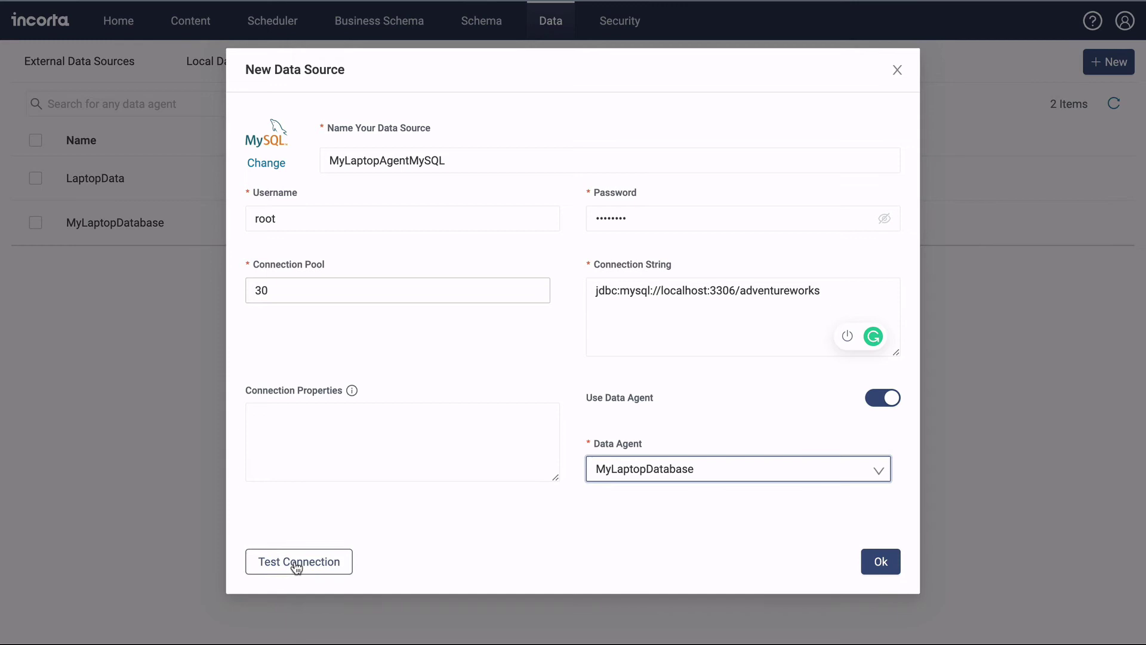
pyautogui.click(296, 563)
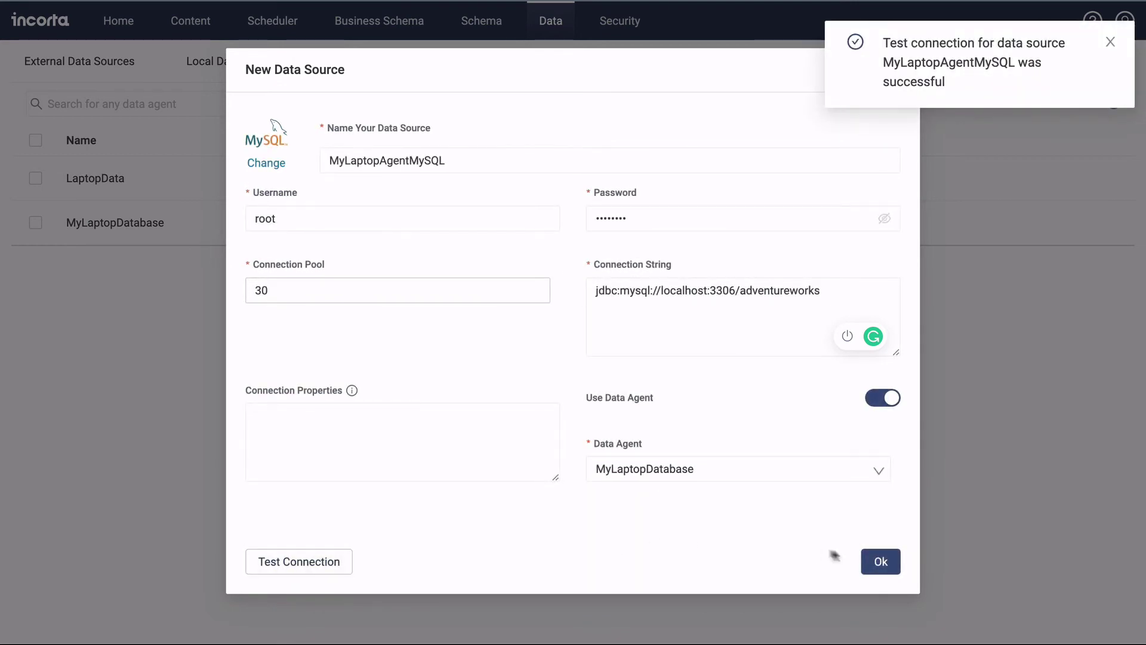
pyautogui.click(881, 560)
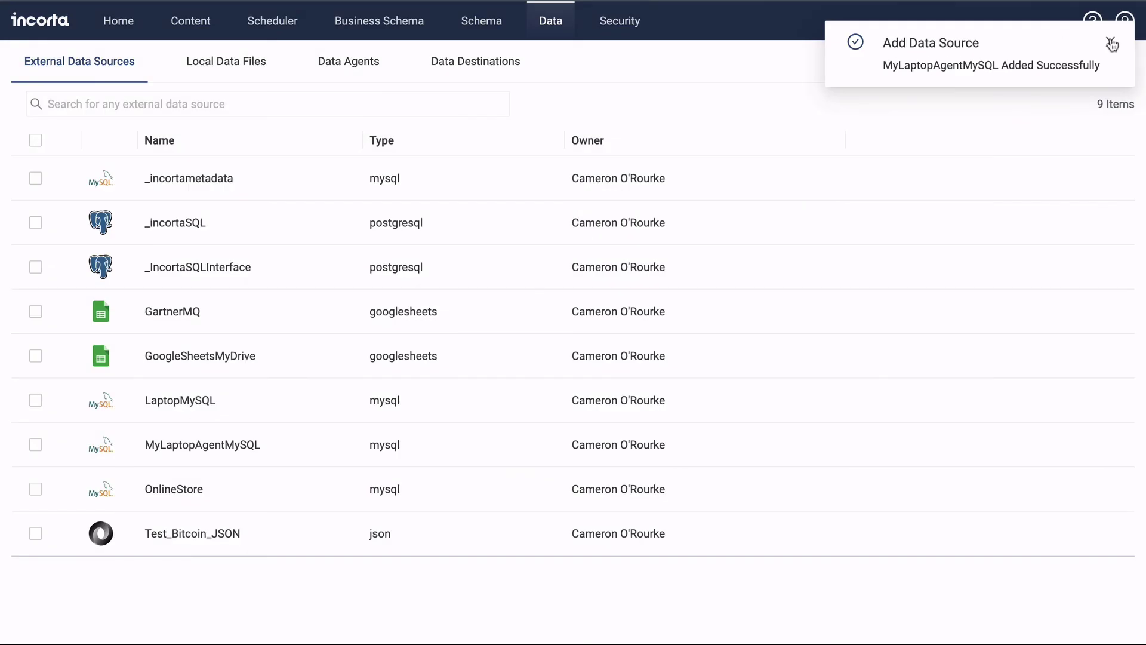
# - Start a new schema named AdventureWorks using MyLaptopAgentMySQL as its source
pyautogui.click(1112, 45)
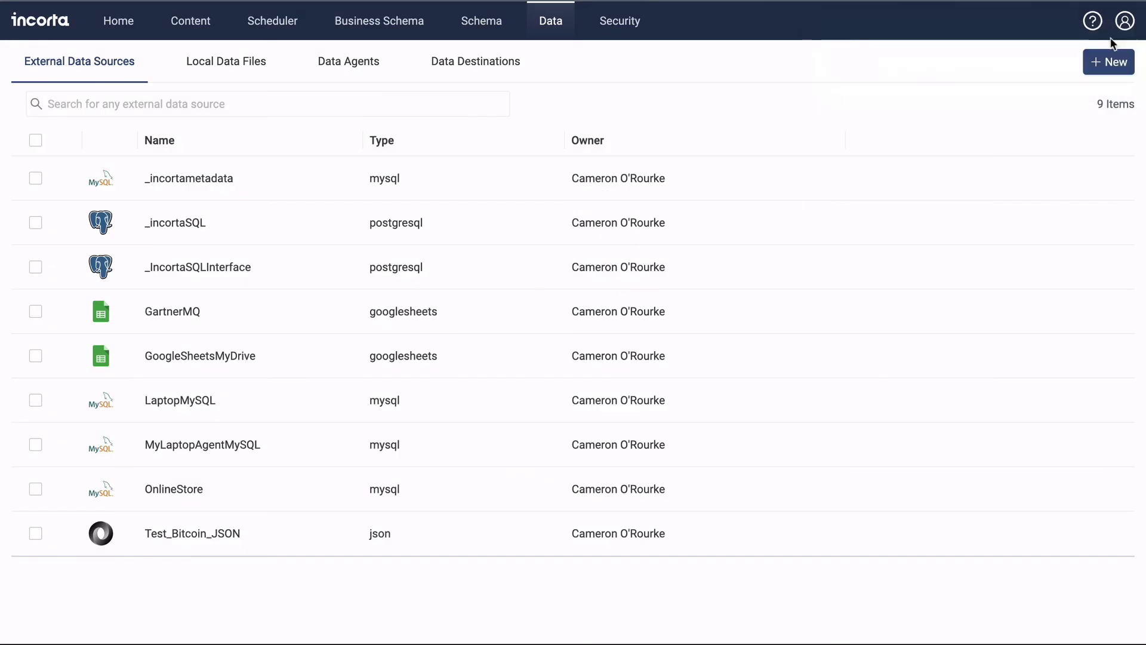
pyautogui.click(481, 20)
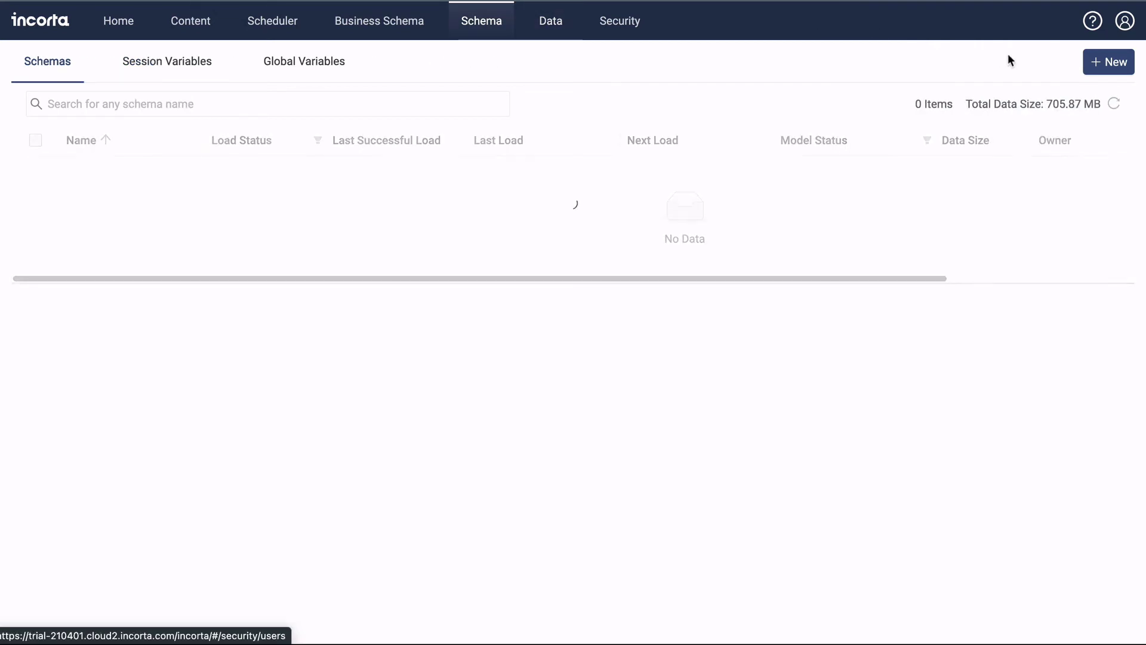
pyautogui.click(1111, 62)
pyautogui.click(1083, 119)
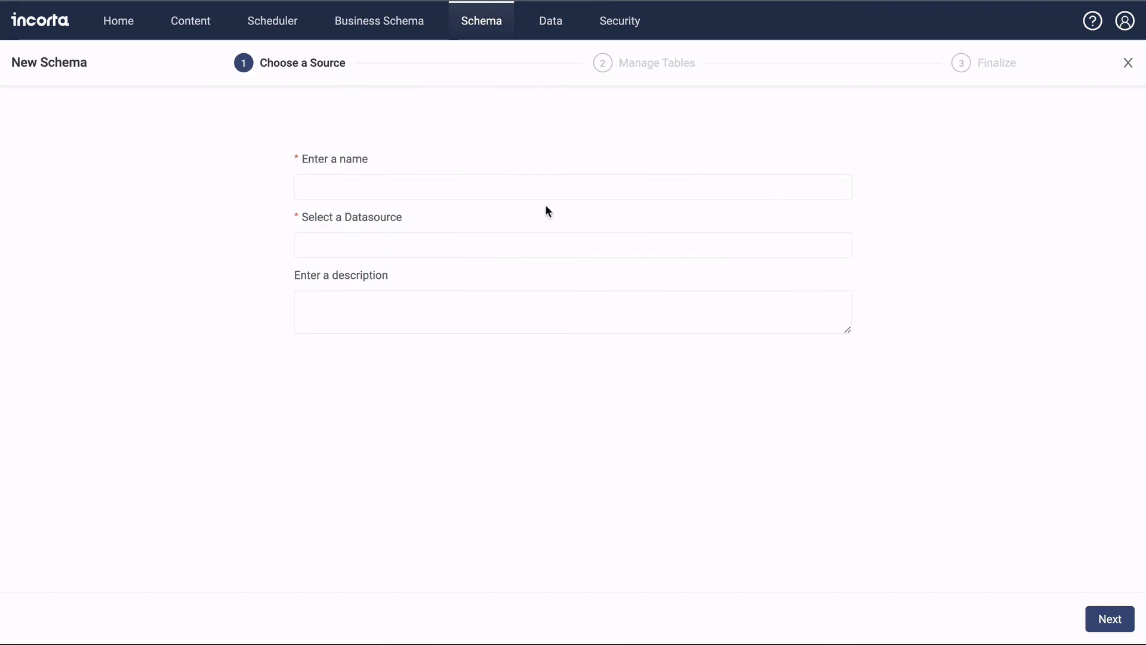
pyautogui.click(537, 188)
pyautogui.write('AdventureWorks')
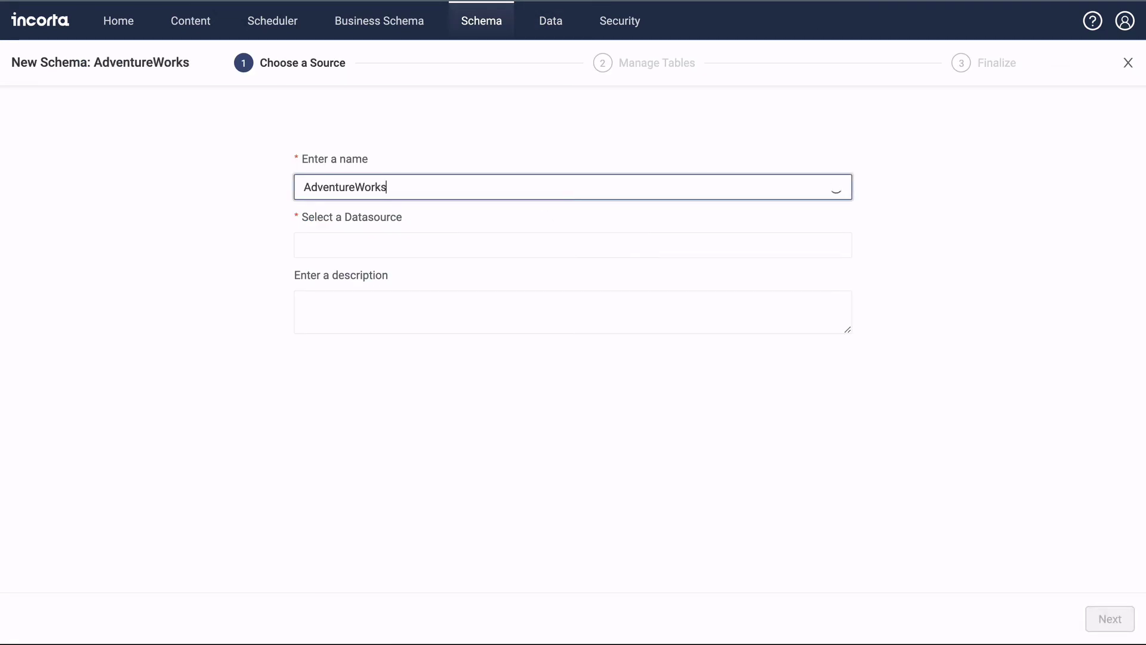
pyautogui.click(510, 244)
pyautogui.click(454, 290)
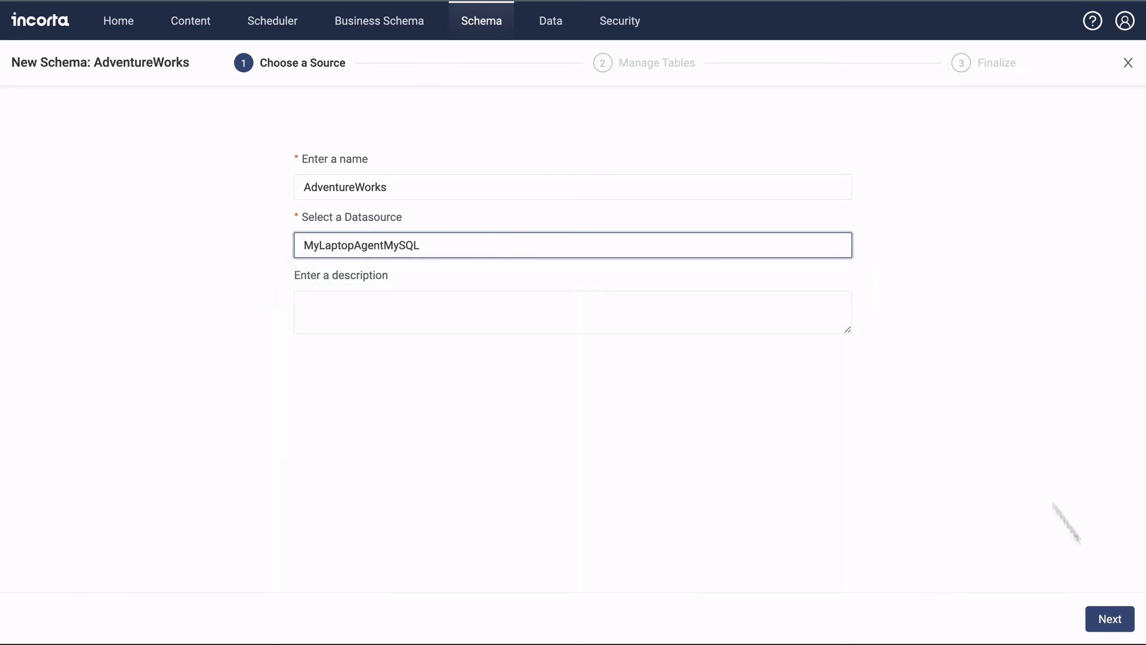
# - Select all 54 adventureworks tables and finish creating the schema
pyautogui.click(1104, 615)
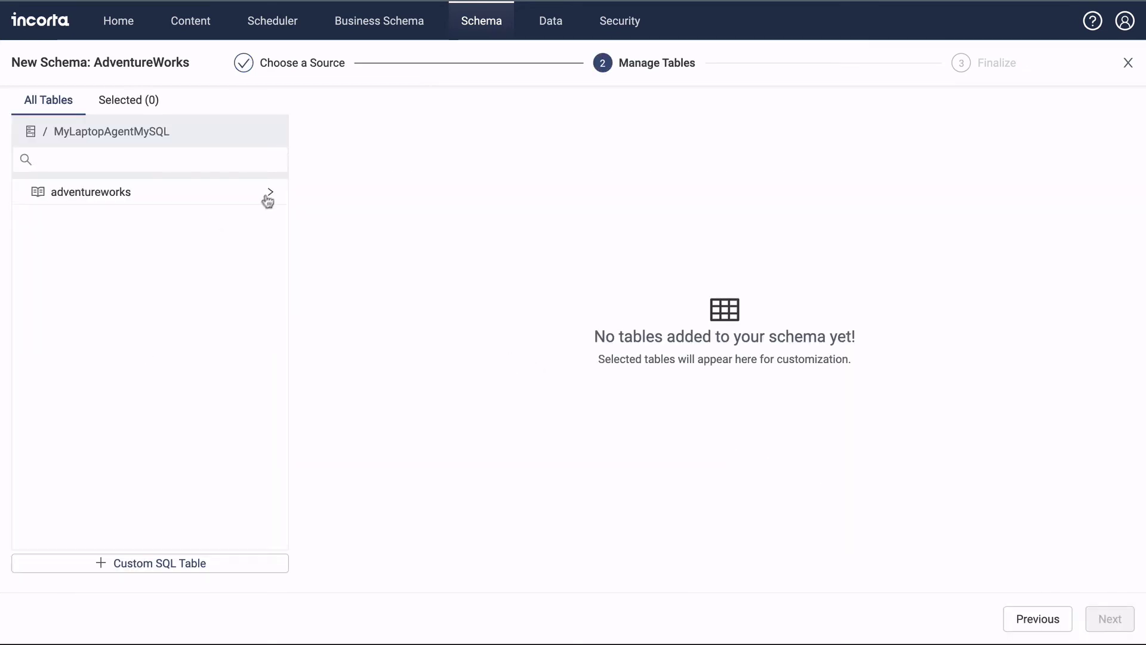
pyautogui.click(267, 191)
pyautogui.click(31, 188)
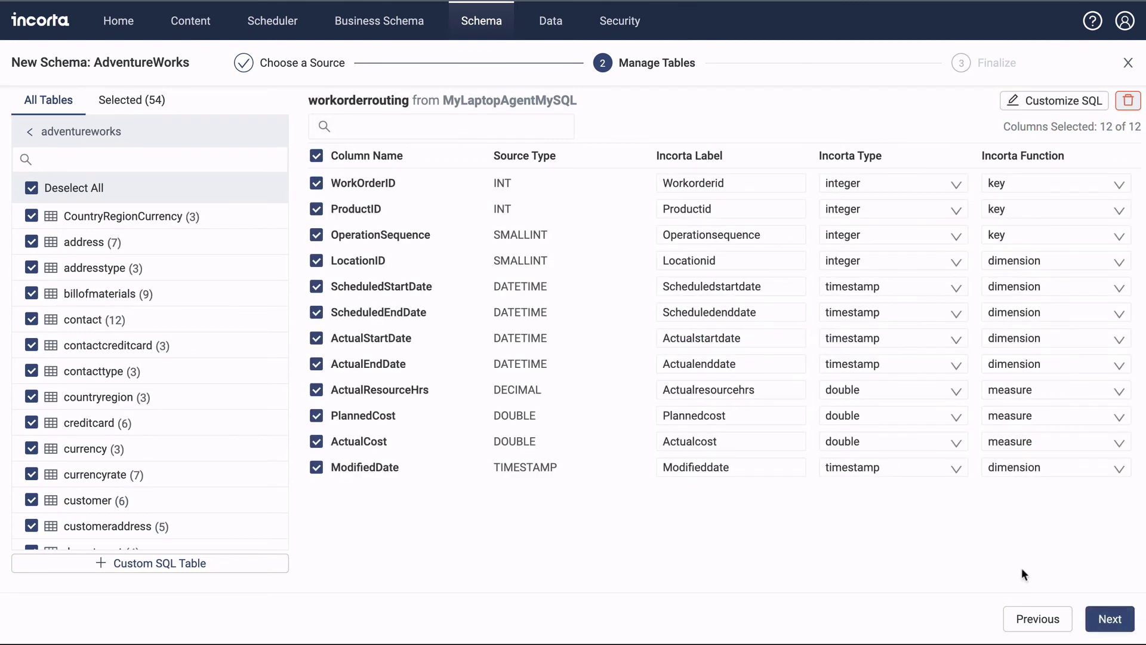
pyautogui.click(1108, 620)
pyautogui.click(1107, 621)
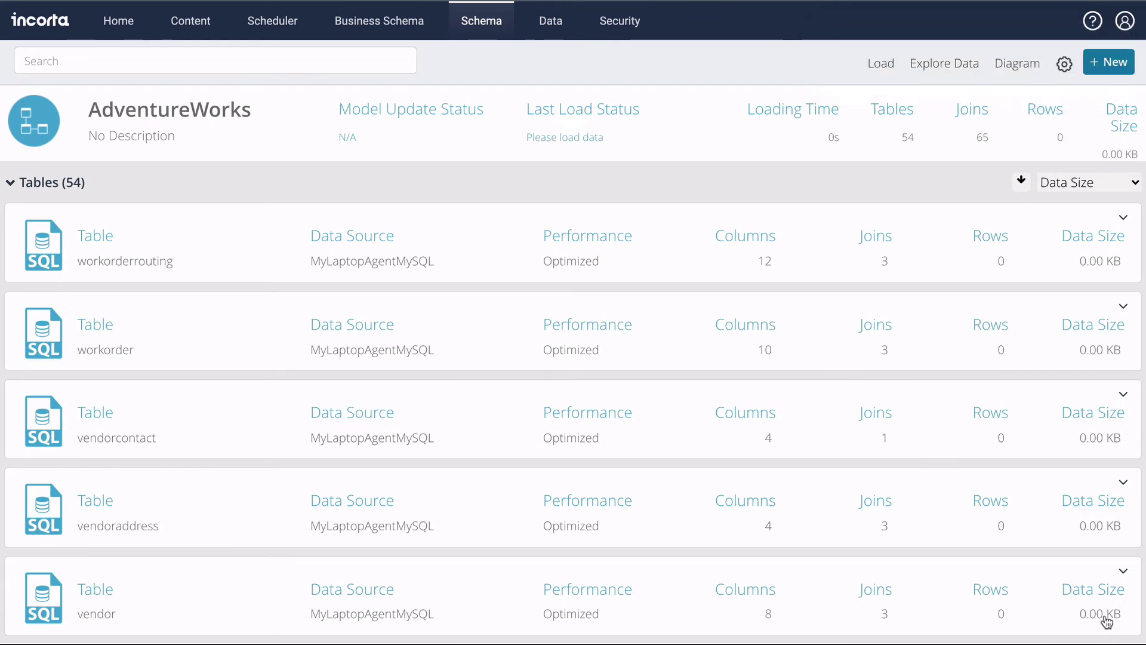
# - Run a full load of AdventureWorks, then briefly view and close its join diagram
pyautogui.click(886, 68)
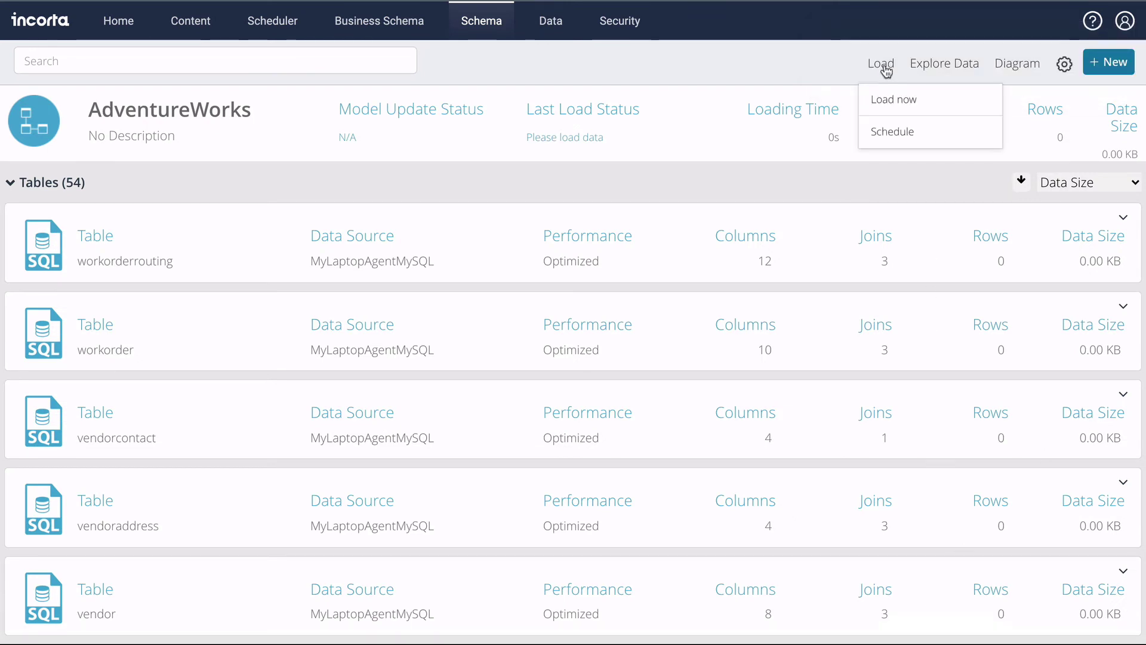
pyautogui.moveTo(859, 103)
pyautogui.click(824, 102)
pyautogui.click(539, 361)
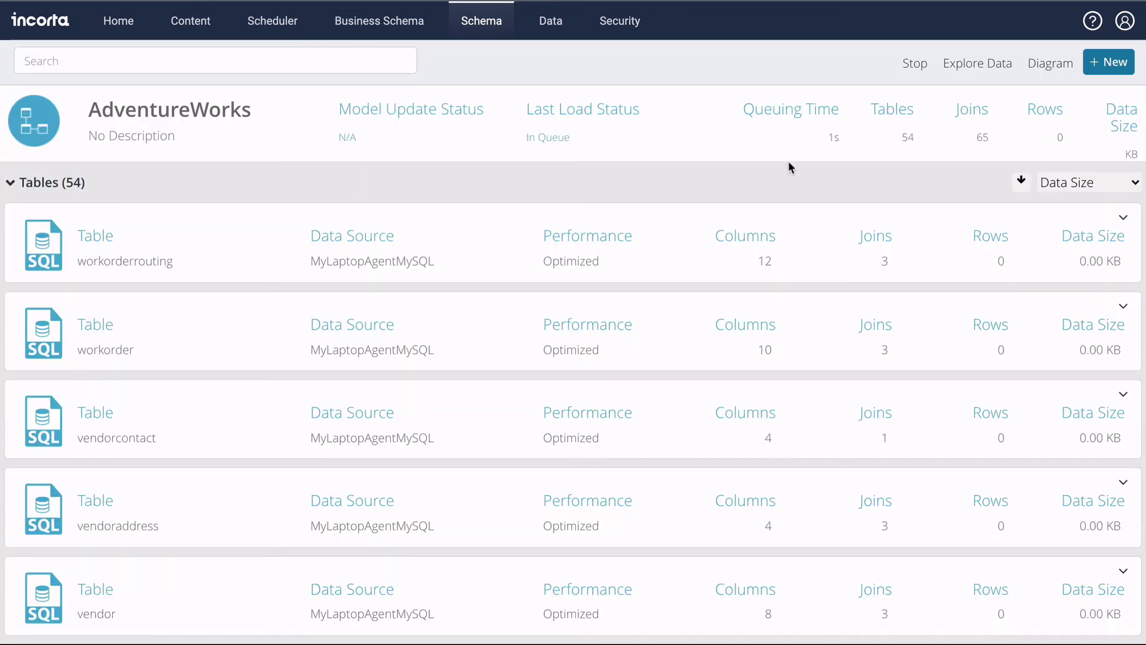
pyautogui.click(1051, 63)
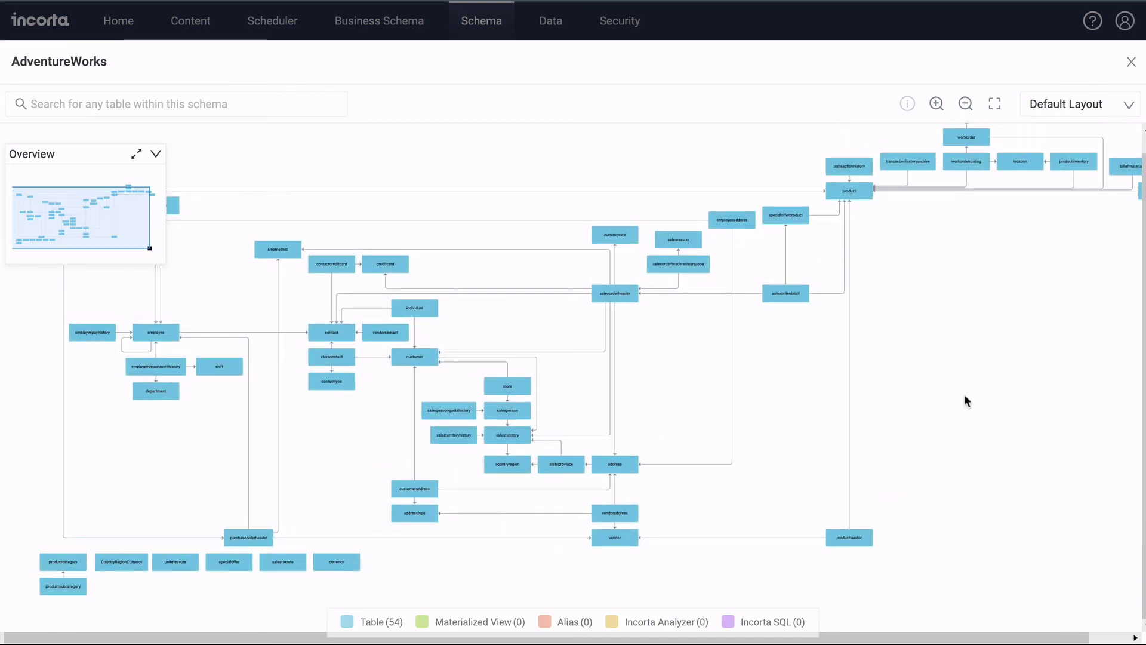
pyautogui.click(1131, 62)
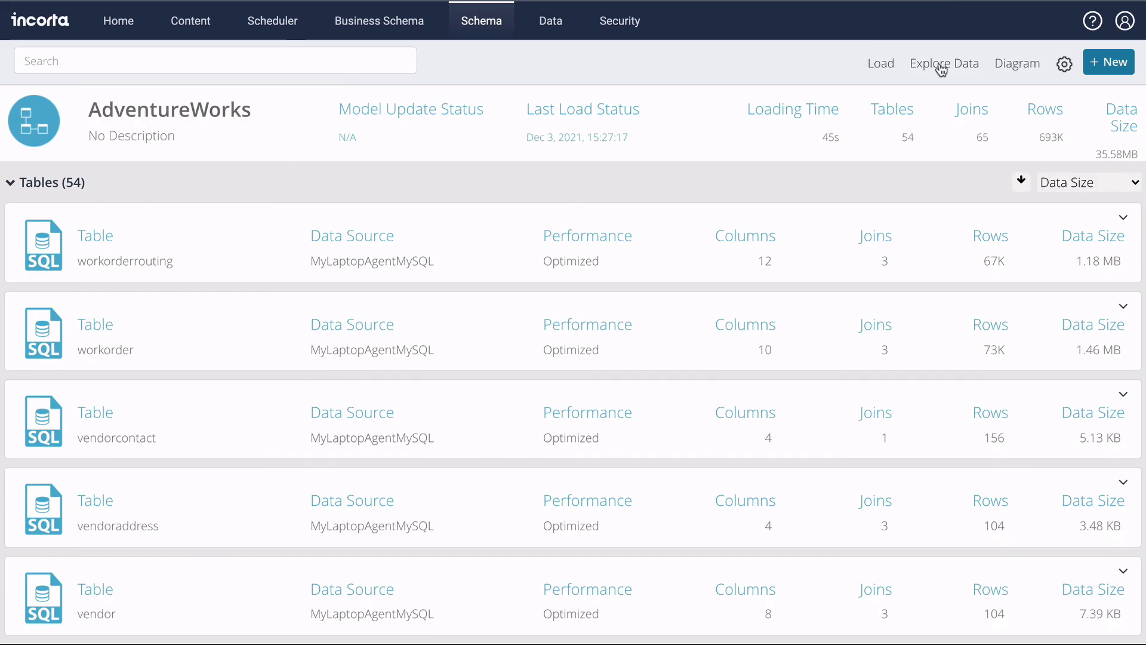
# - In Explore Data, put all billofmaterials columns as measures in a Listing Table
pyautogui.click(940, 64)
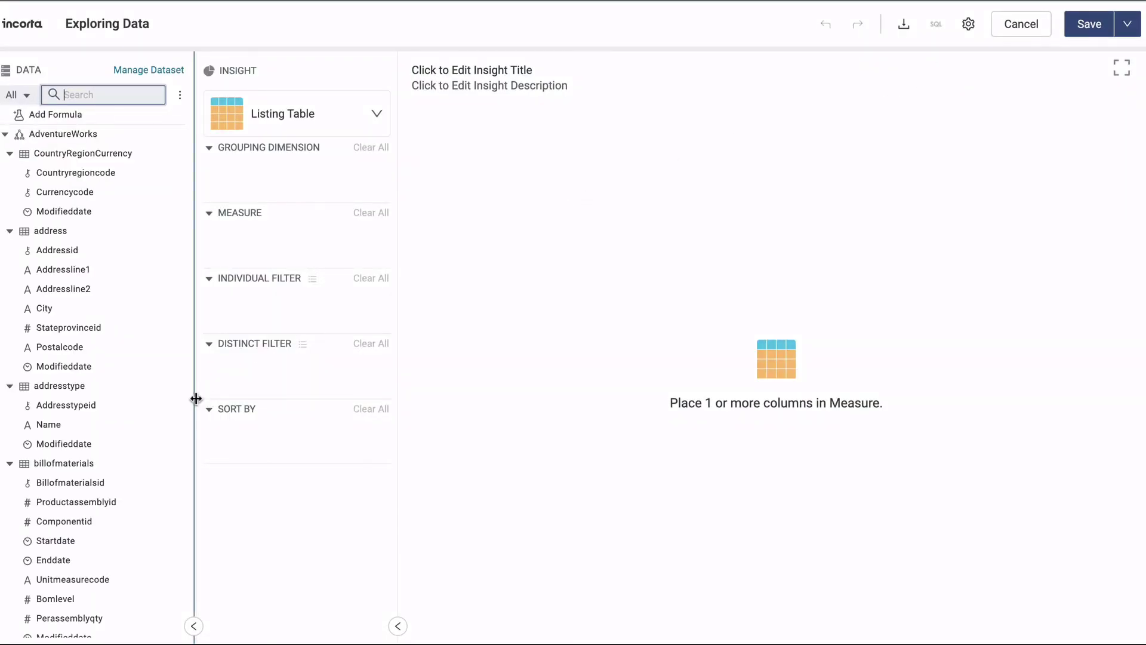
pyautogui.moveTo(43, 466); pyautogui.dragTo(285, 240)
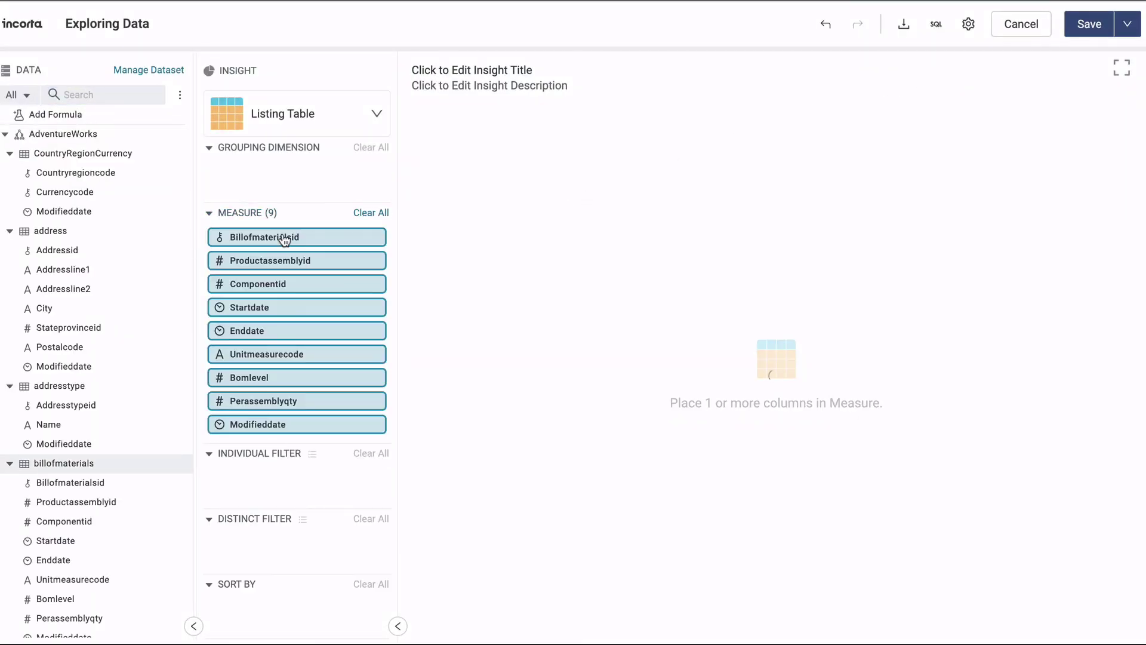